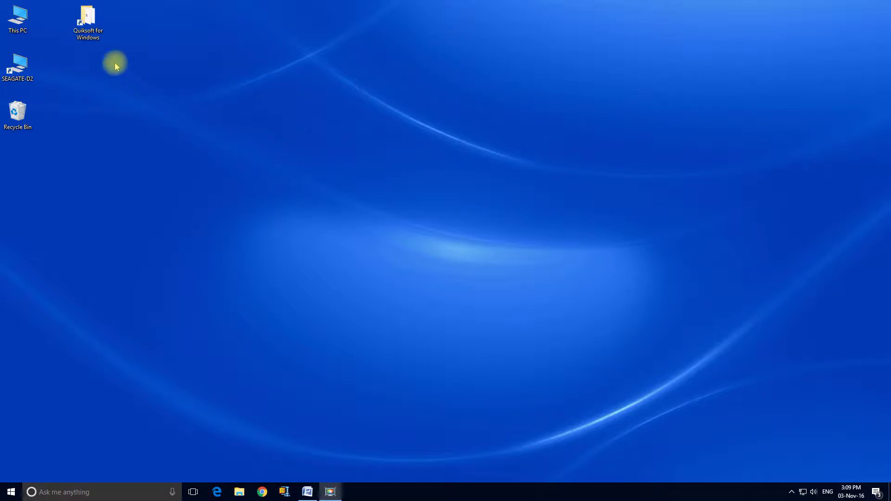
Launch Quikport XP from the Quiksoft for Windows folder, continuing past registration, and start the portal frame Input Wizard
{"action": "double_click", "coordinate": [89, 32]}
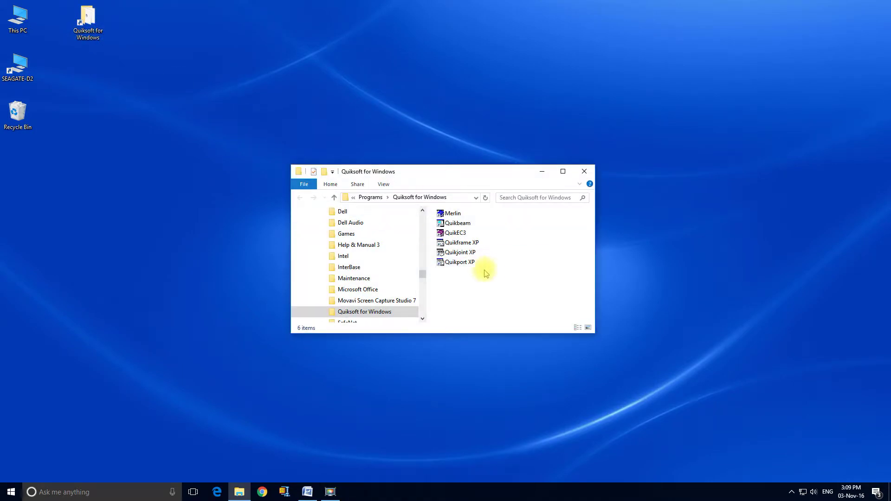
{"action": "double_click", "coordinate": [471, 262]}
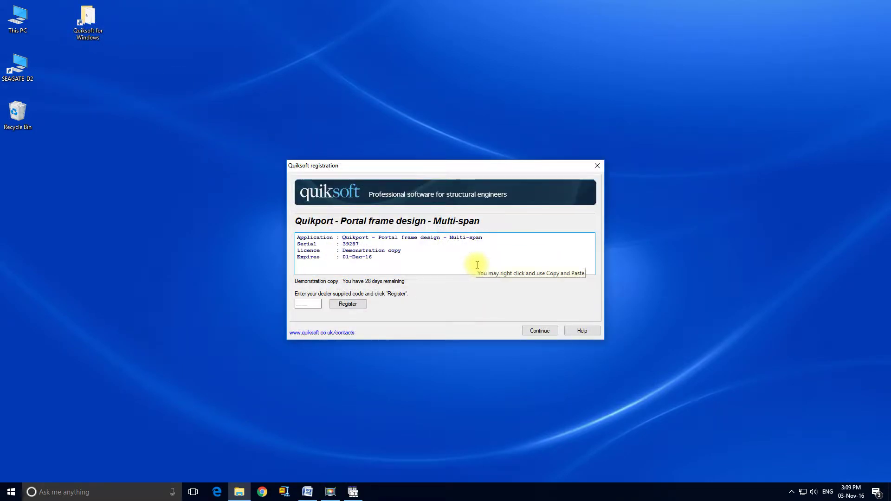
{"action": "left_click", "coordinate": [531, 332]}
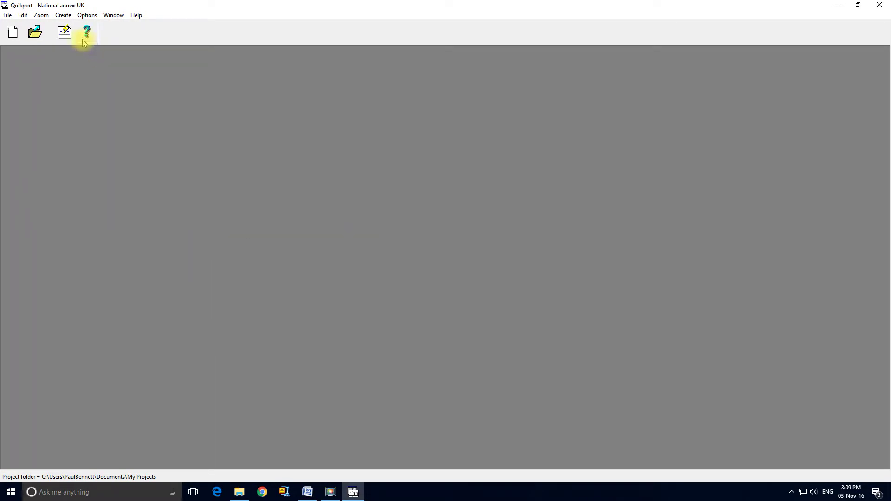
{"action": "left_click", "coordinate": [66, 39]}
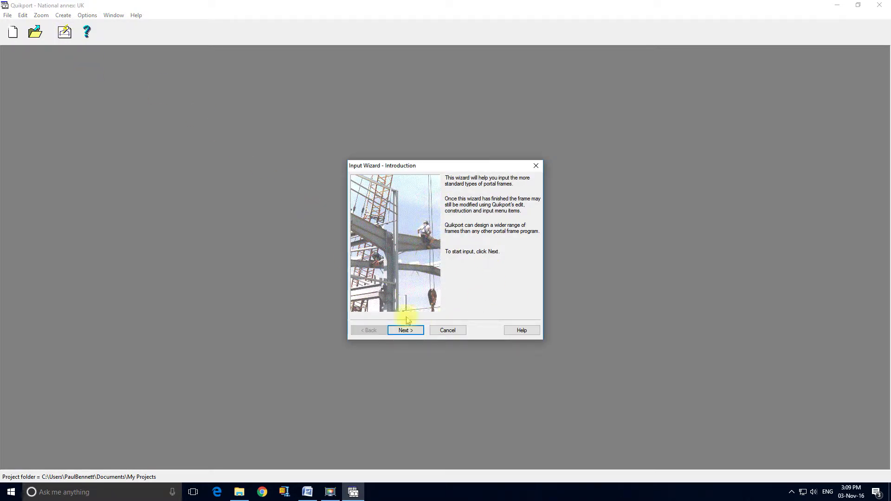
{"action": "left_click", "coordinate": [407, 330]}
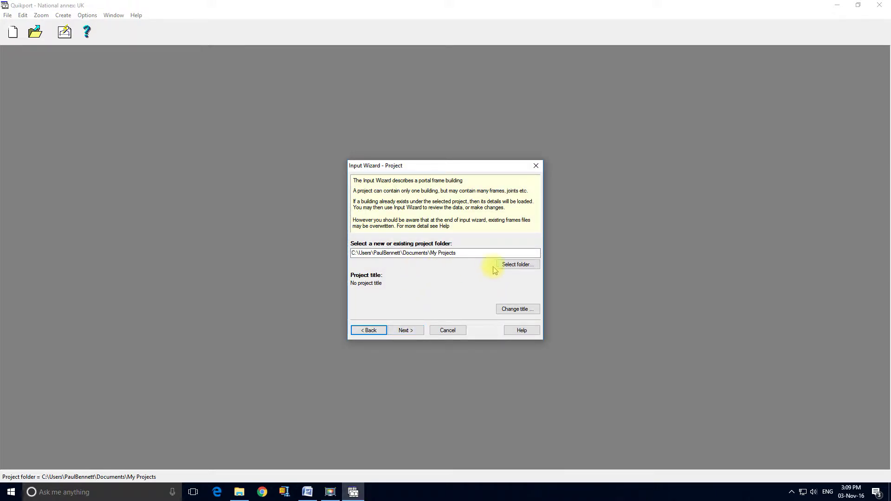
Create a new folder named Tutorial inside My Projects and use it as the wizard's project folder
{"action": "left_click", "coordinate": [516, 267]}
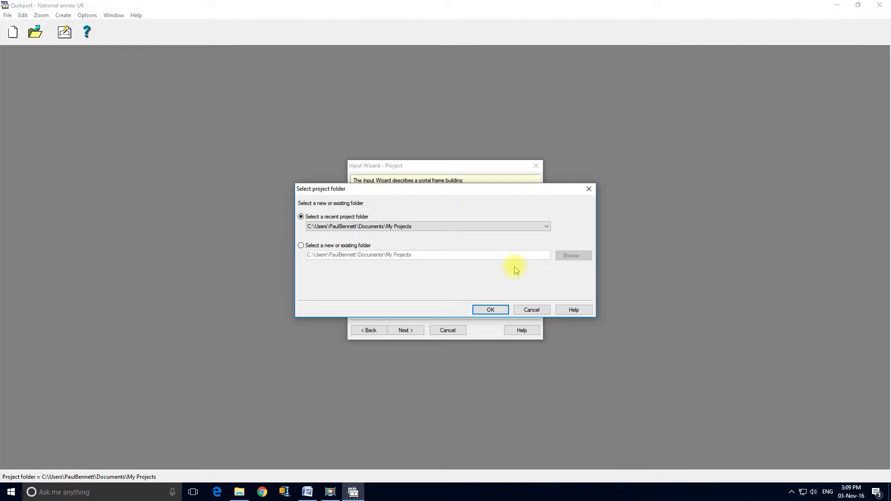
{"action": "left_click", "coordinate": [334, 246]}
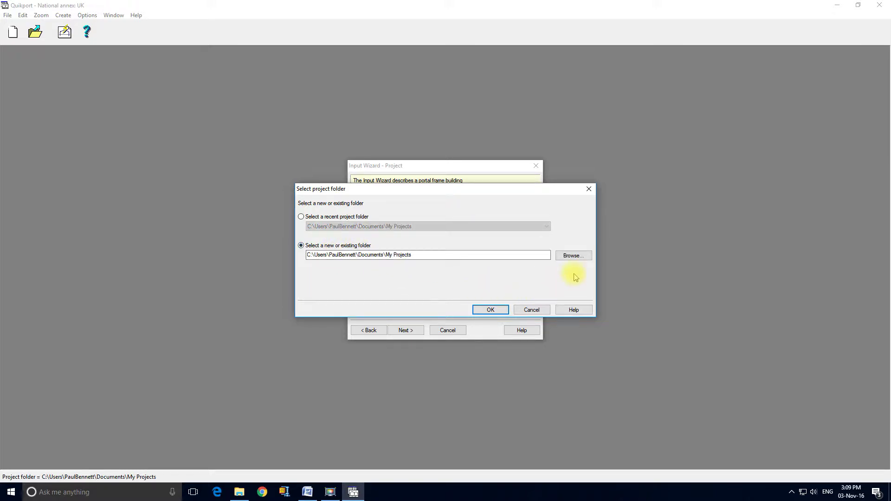
{"action": "left_click", "coordinate": [573, 256]}
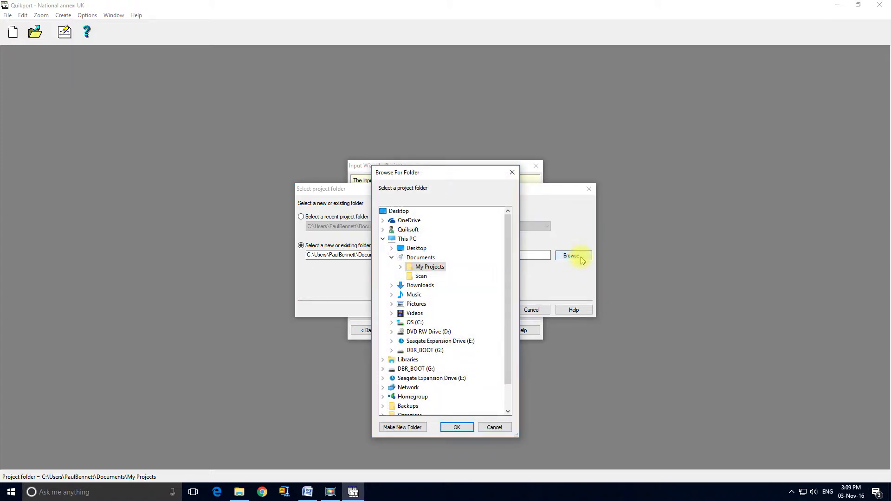
{"action": "double_click", "coordinate": [439, 268]}
{"action": "right_click", "coordinate": [440, 269]}
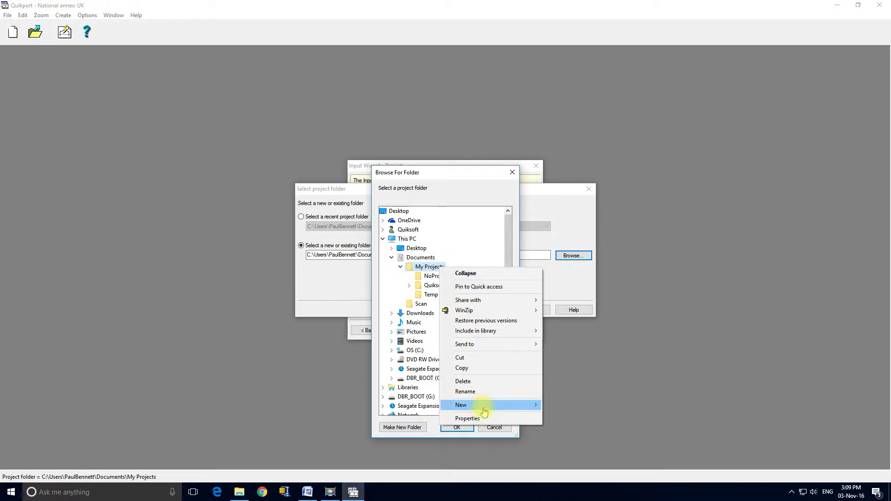
{"action": "mouse_move", "coordinate": [511, 404]}
{"action": "left_click", "coordinate": [561, 406]}
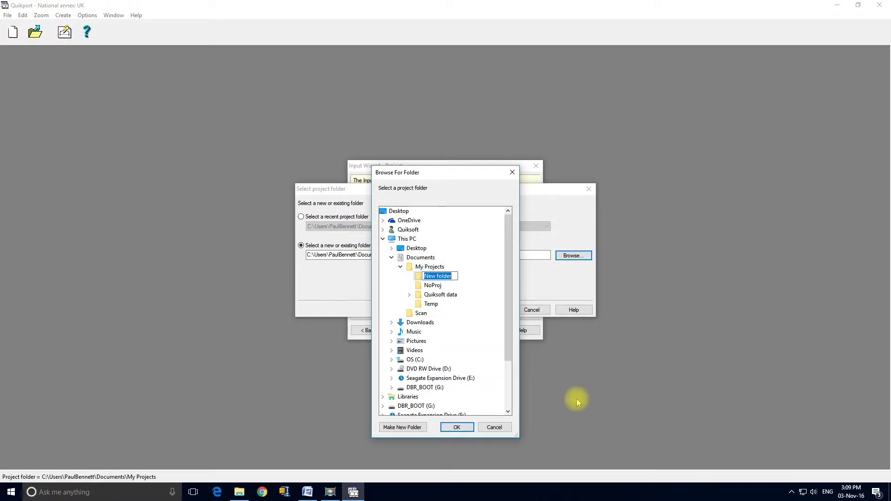
{"action": "type", "text": "Tutorial"}
{"action": "left_click", "coordinate": [466, 426]}
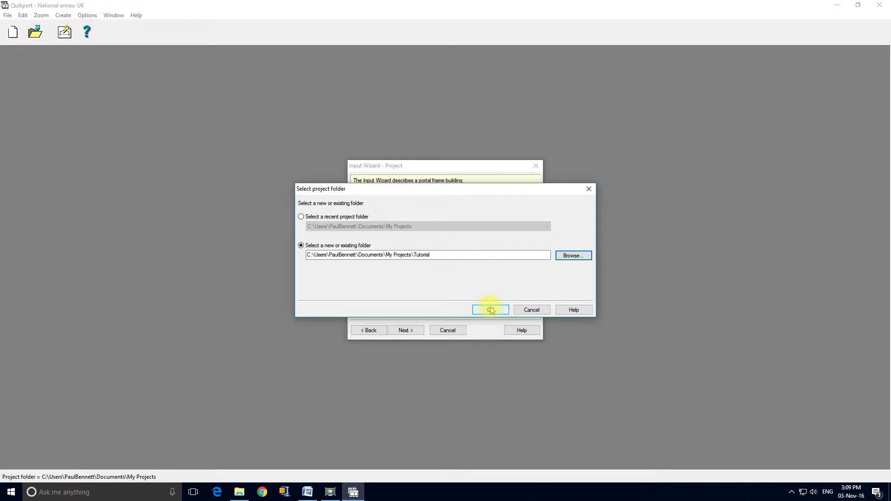
{"action": "left_click", "coordinate": [491, 310]}
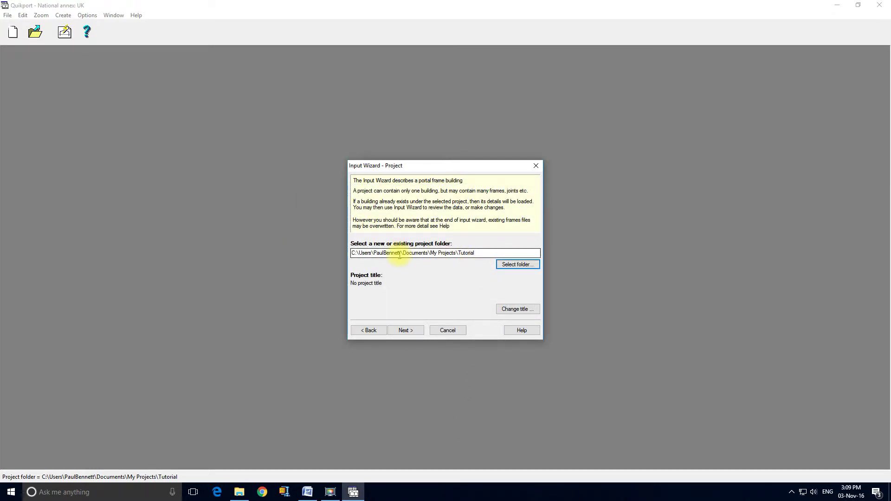
{"action": "left_click", "coordinate": [418, 331]}
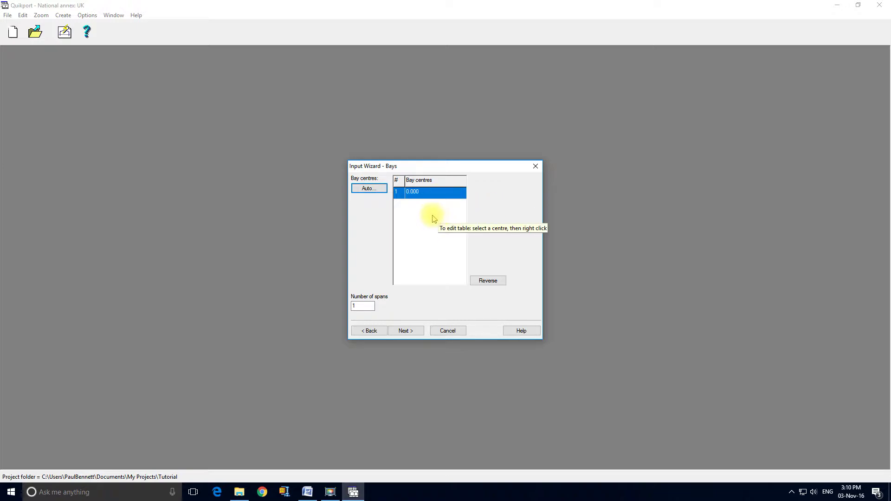
Generate the bay centres automatically with 6 m end bays and 5 intermediate centres at 6 m
{"action": "left_click", "coordinate": [369, 188]}
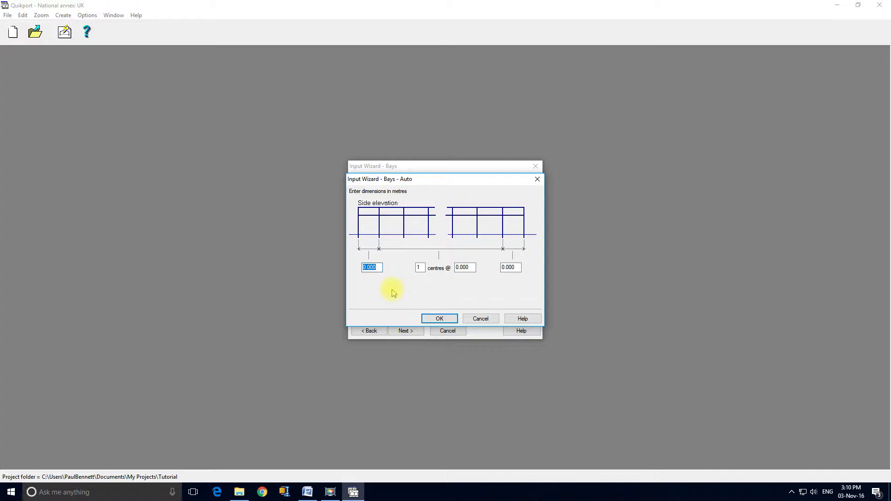
{"action": "type", "text": "6"}
{"action": "key", "text": "Tab"}
{"action": "type", "text": "5"}
{"action": "key", "text": "Tab"}
{"action": "type", "text": "6"}
{"action": "key", "text": "Tab"}
{"action": "type", "text": "6"}
{"action": "left_click", "coordinate": [453, 319]}
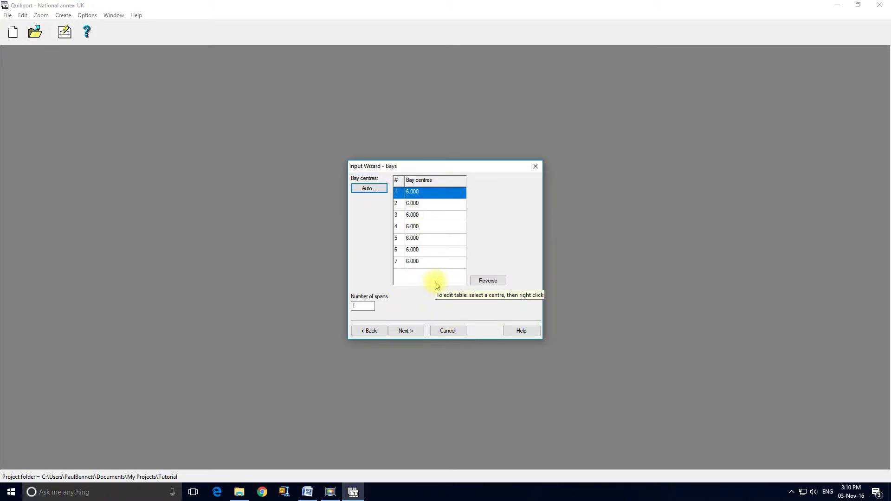
Look at the editing options available for the second bay centre without changing it
{"action": "left_click", "coordinate": [436, 205]}
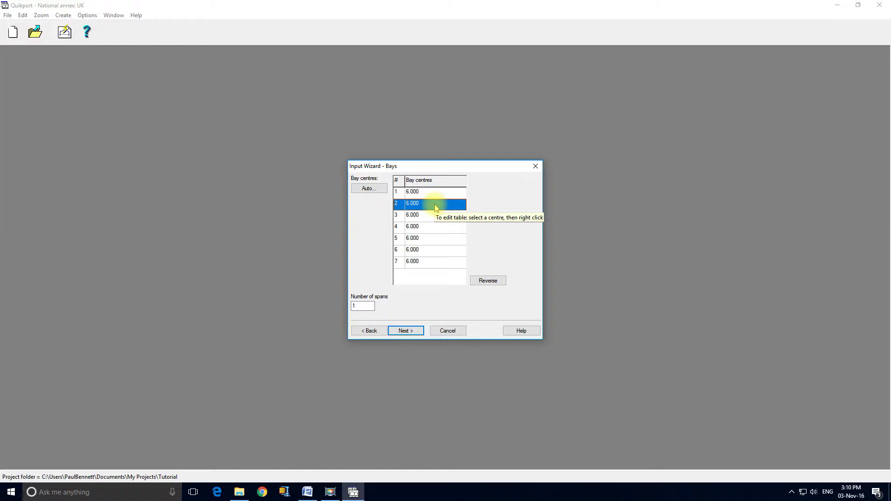
{"action": "right_click", "coordinate": [437, 207]}
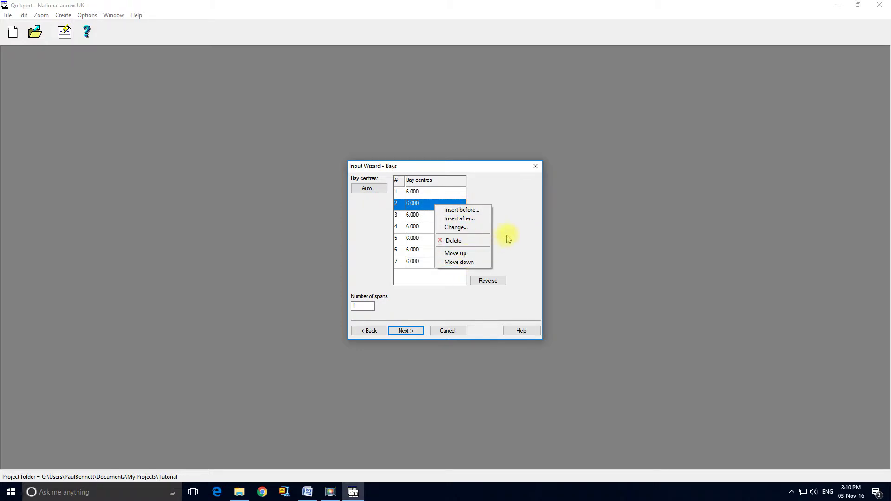
{"action": "left_click", "coordinate": [517, 222]}
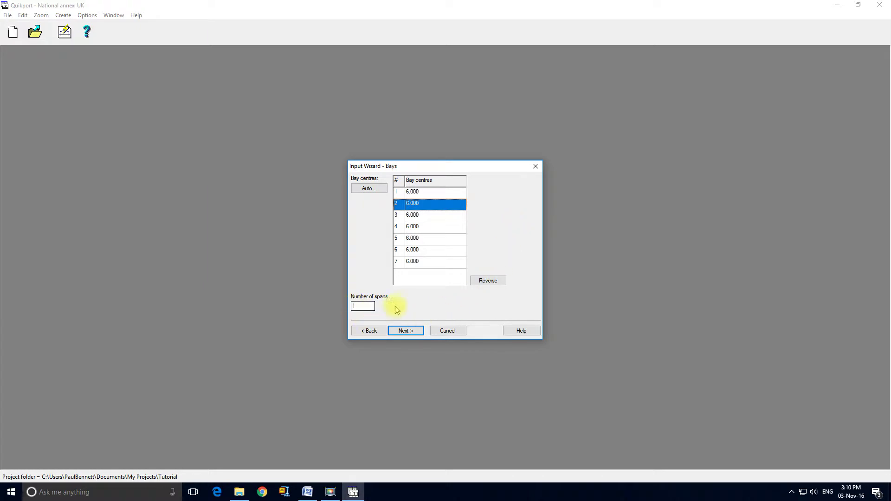
Proceed to the span settings with one span, preview the other frame types, and choose symmetrical dual pitch for span 1
{"action": "left_click", "coordinate": [411, 330]}
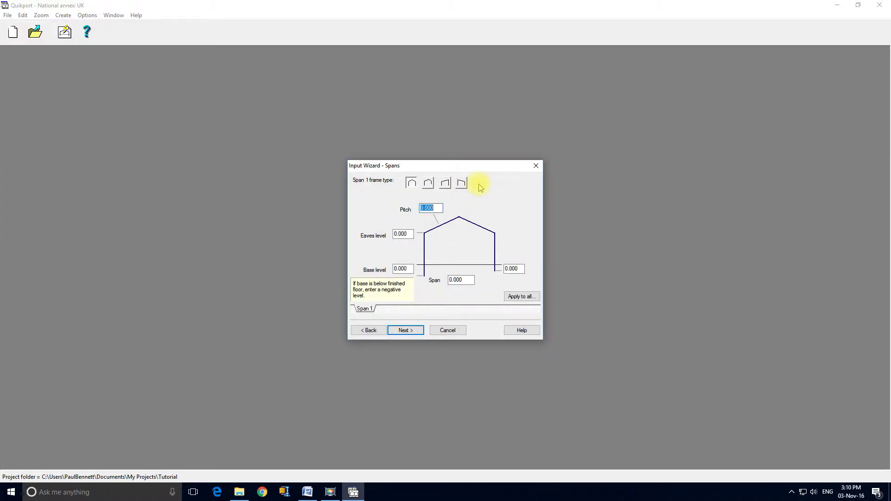
{"action": "left_click", "coordinate": [428, 184]}
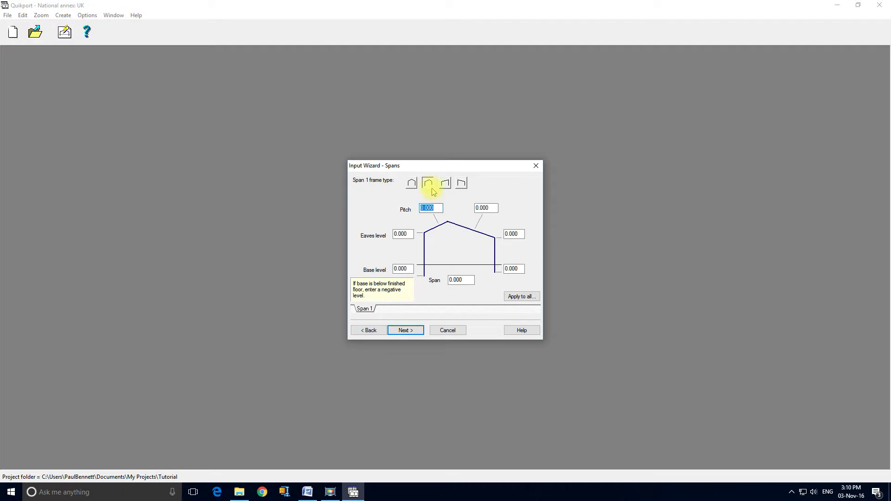
{"action": "left_click", "coordinate": [446, 185]}
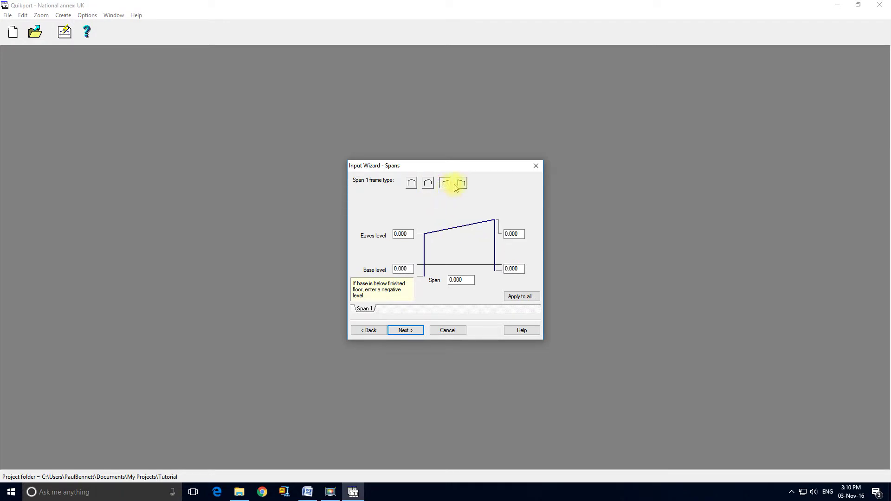
{"action": "left_click", "coordinate": [460, 184]}
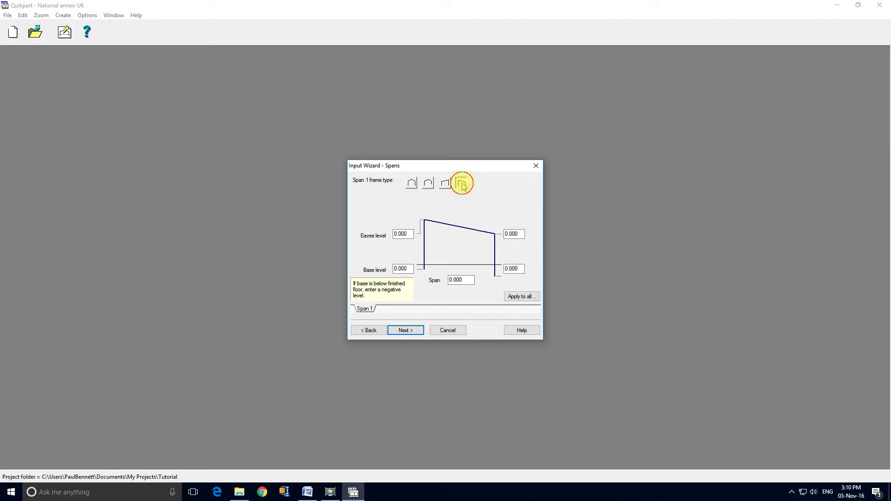
{"action": "left_click", "coordinate": [411, 184]}
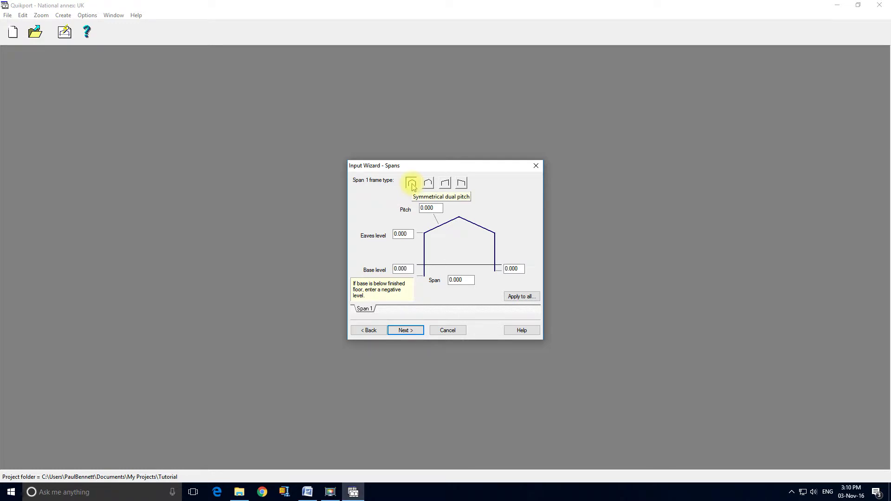
Set the pitch of span 1 to 12 and its eaves level to 4 m
{"action": "double_click", "coordinate": [431, 208]}
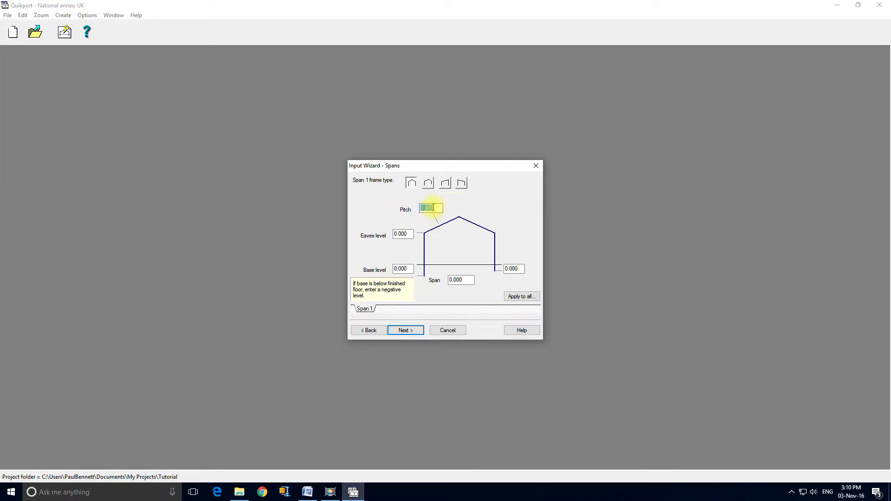
{"action": "type", "text": "12"}
{"action": "double_click", "coordinate": [403, 234]}
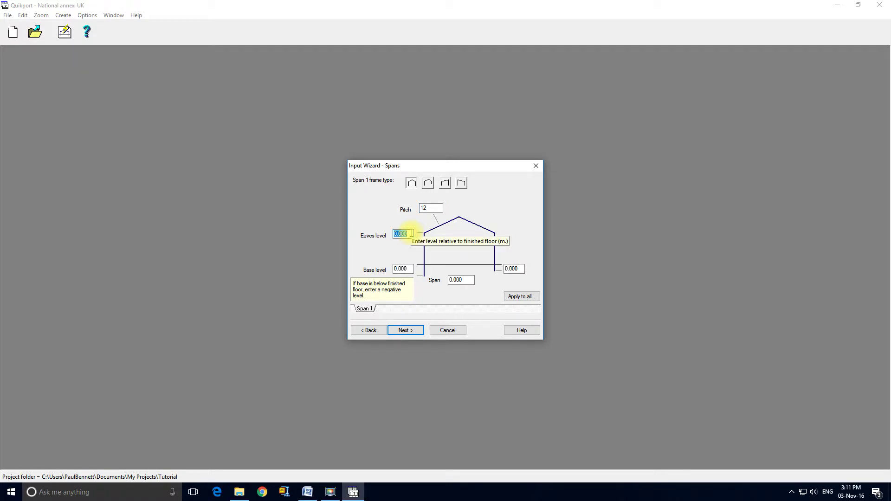
{"action": "type", "text": "4"}
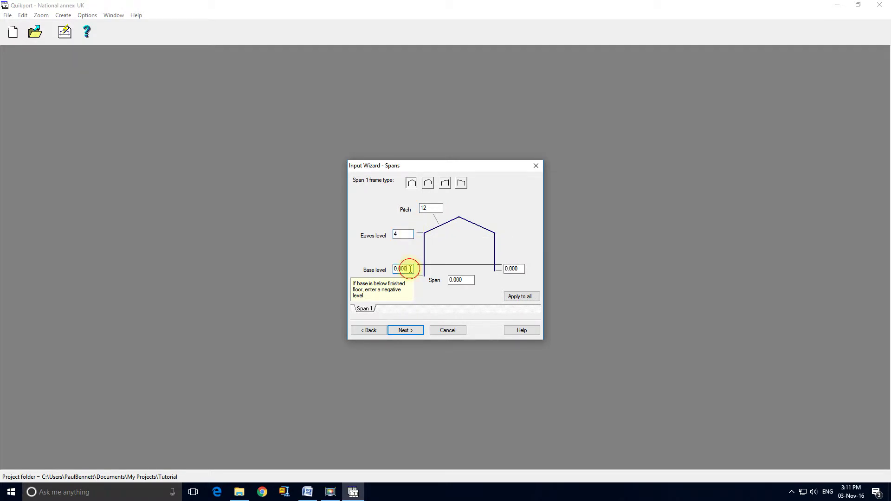
Set both base levels of span 1 to -0.3 m and its span to 24, and proceed to the base settings
{"action": "double_click", "coordinate": [408, 269]}
{"action": "type", "text": "-0.3"}
{"action": "key", "text": "Tab"}
{"action": "type", "text": "-0.3"}
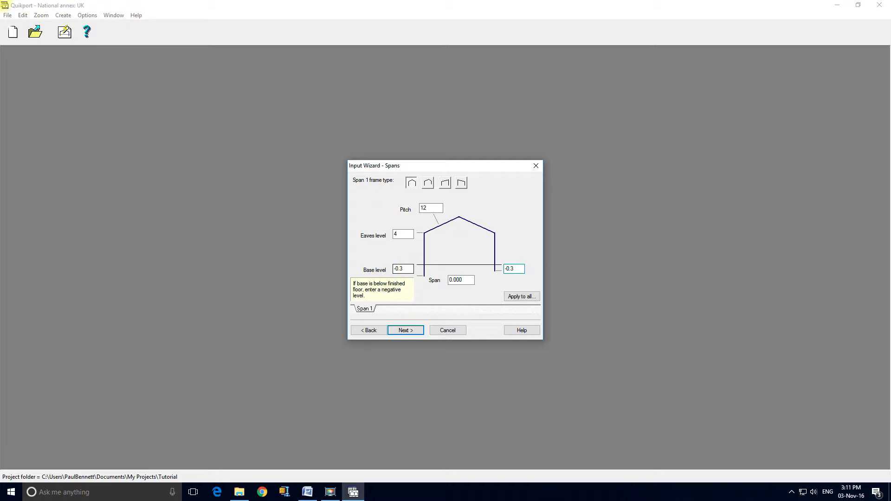
{"action": "key", "text": "Tab"}
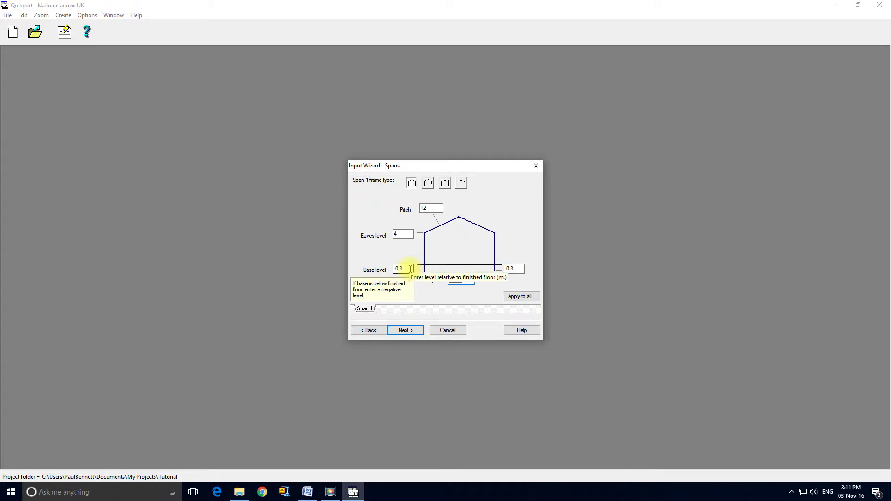
{"action": "type", "text": "24"}
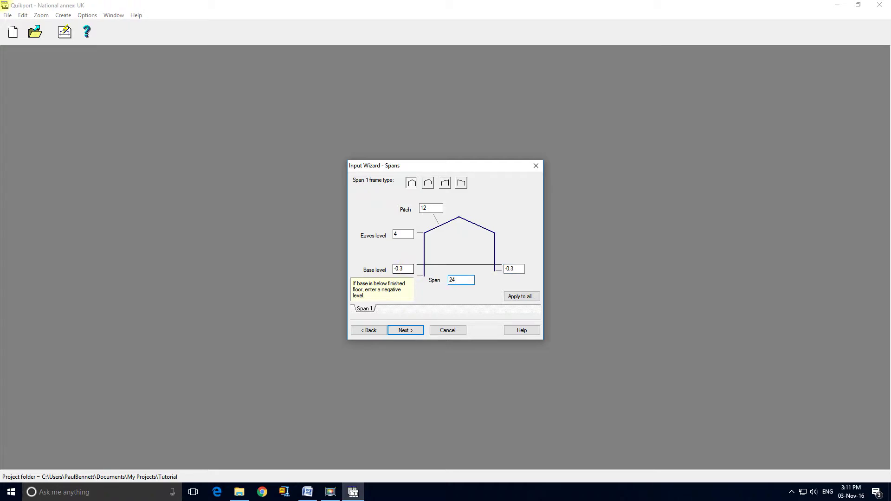
{"action": "left_click", "coordinate": [416, 334]}
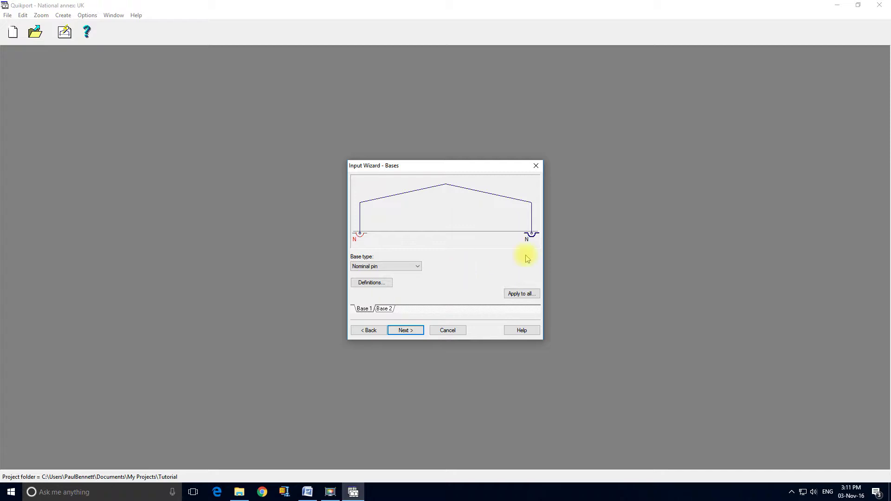
Read the help topic on nominal bases and proceed to the haunch settings with the Nominal pin base type accepted
{"action": "left_click", "coordinate": [521, 331]}
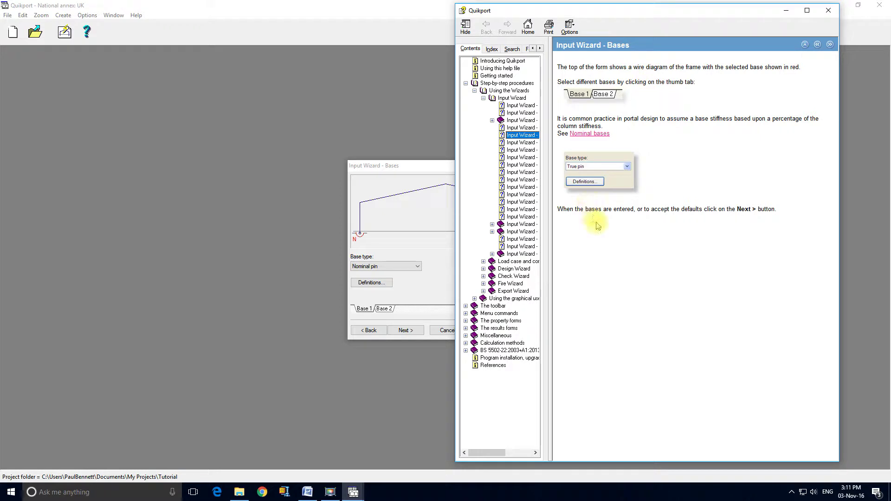
{"action": "left_click", "coordinate": [597, 134]}
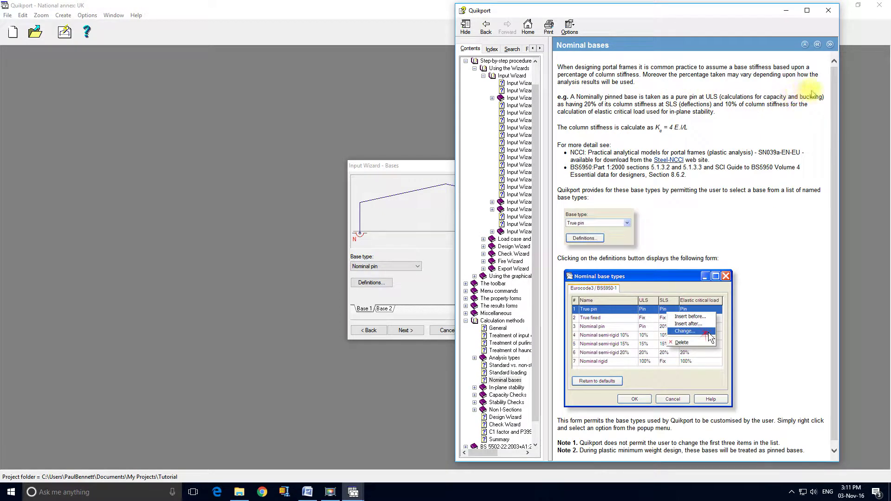
{"action": "left_click_drag", "start_coordinate": [835, 85], "coordinate": [833, 130]}
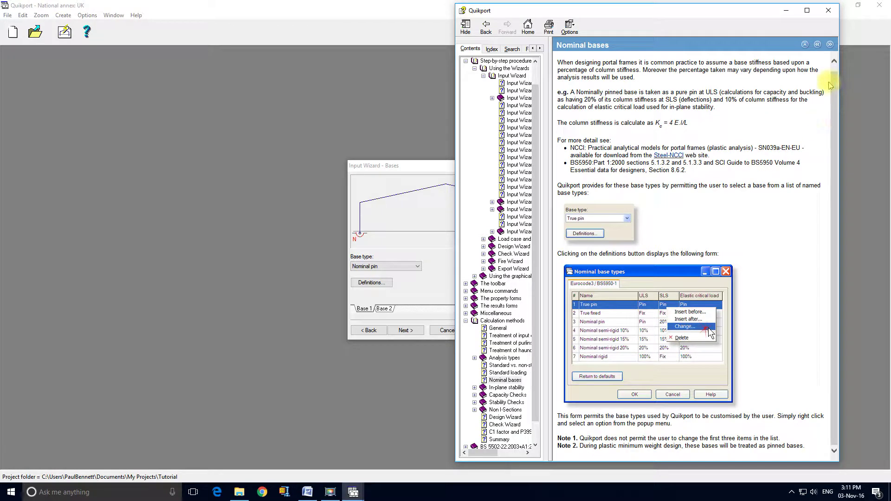
{"action": "left_click", "coordinate": [828, 10]}
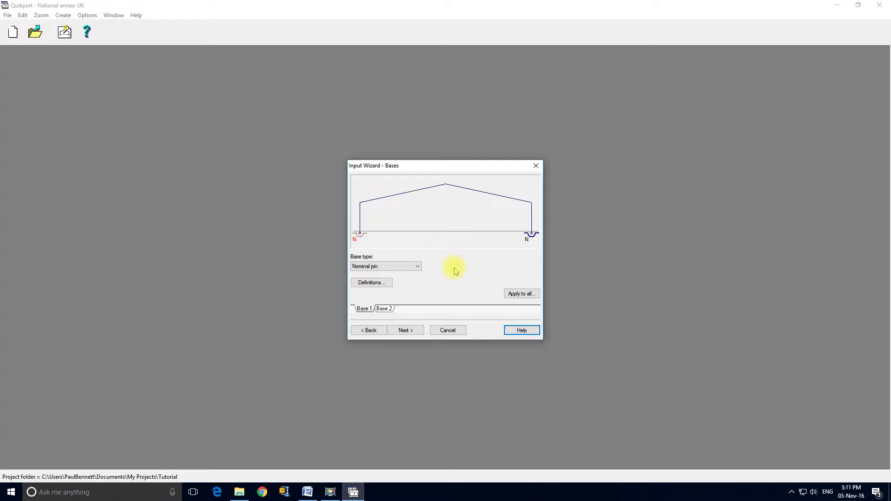
{"action": "left_click", "coordinate": [406, 331]}
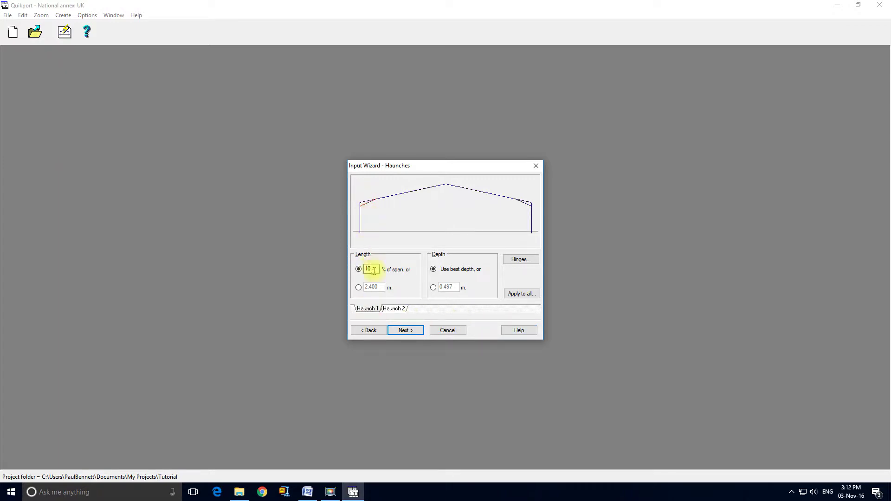
Check both haunches and proceed to the purlin settings with 10% of span length and the best depth option accepted
{"action": "left_click", "coordinate": [394, 309]}
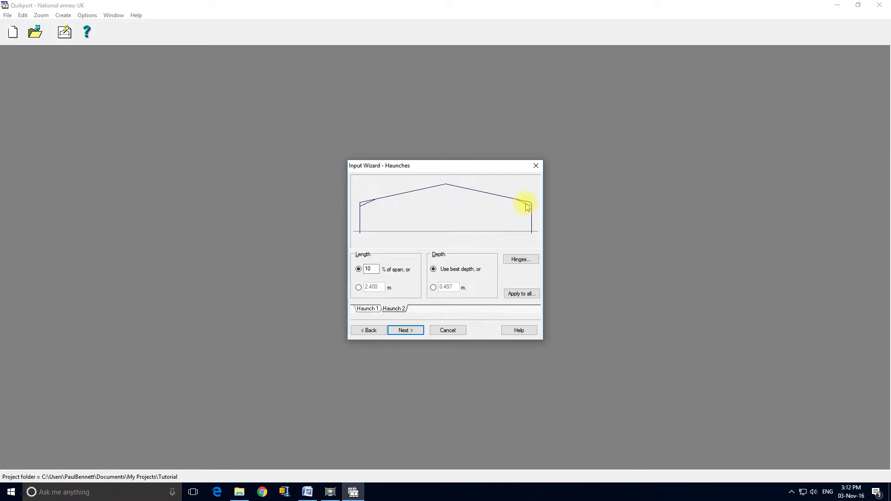
{"action": "left_click", "coordinate": [367, 309]}
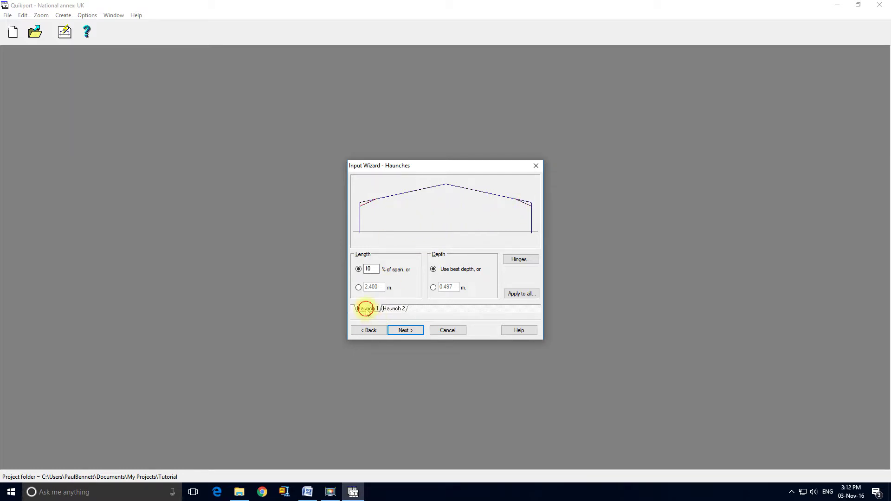
{"action": "left_click", "coordinate": [406, 331]}
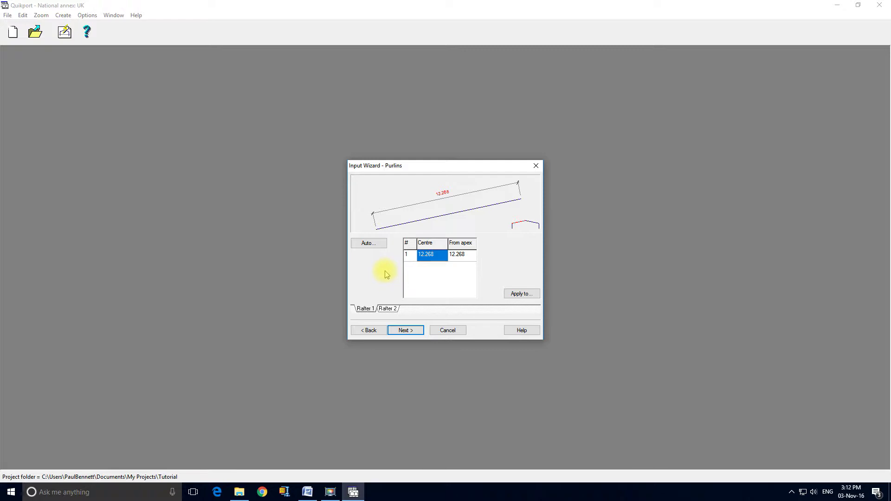
Generate purlins on all rafters with 1 centre at 0.3 m, 2 at 1.5 m and the remainder at 1.8 m, and proceed to the rail settings
{"action": "left_click", "coordinate": [376, 246]}
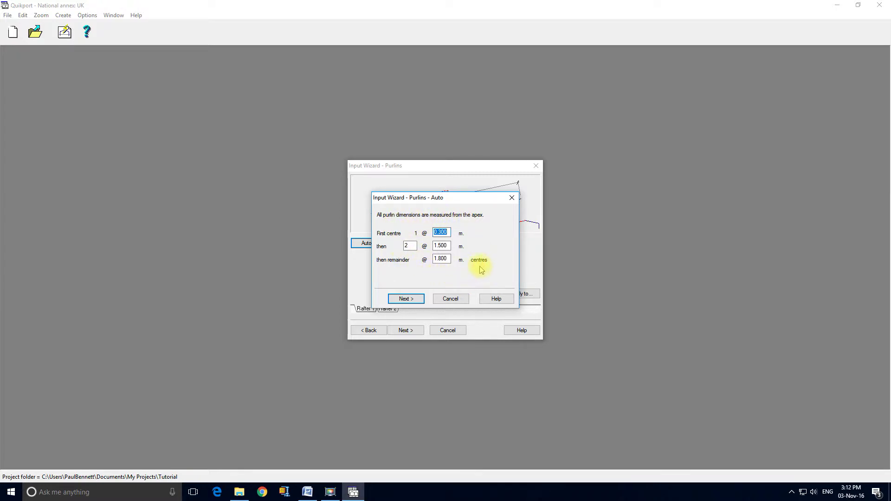
{"action": "left_click", "coordinate": [415, 299]}
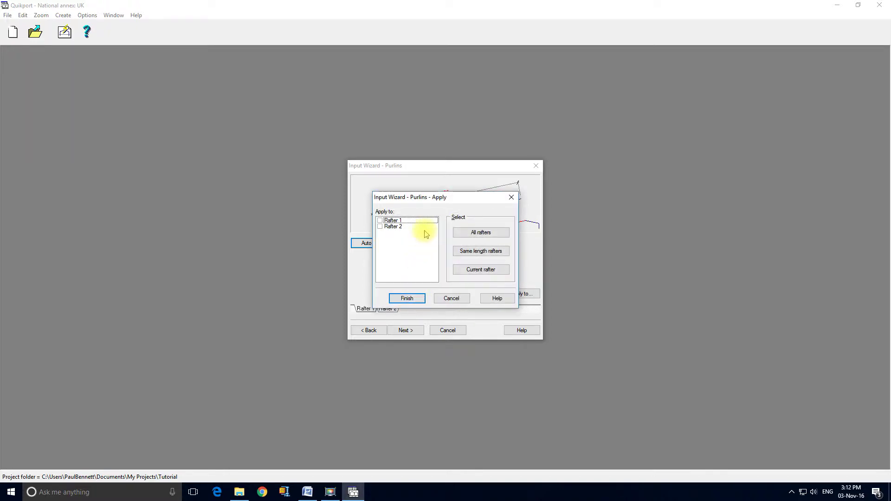
{"action": "left_click", "coordinate": [478, 234]}
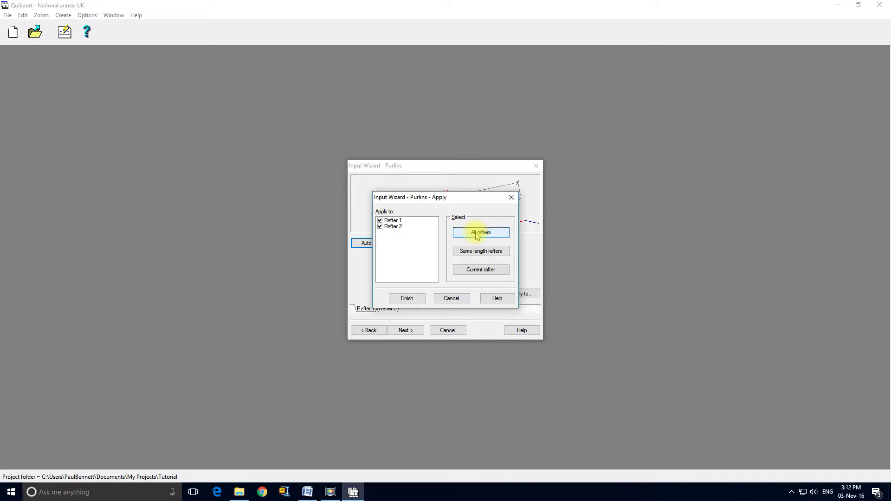
{"action": "left_click", "coordinate": [407, 298]}
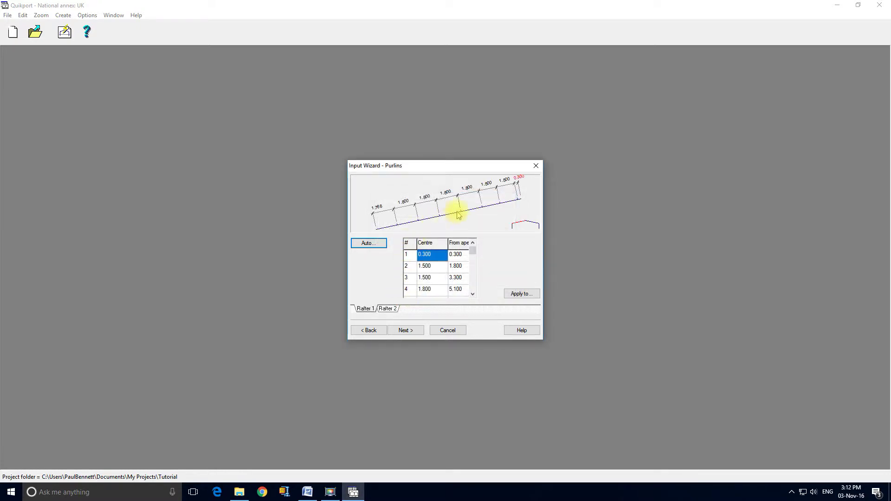
{"action": "left_click", "coordinate": [521, 225]}
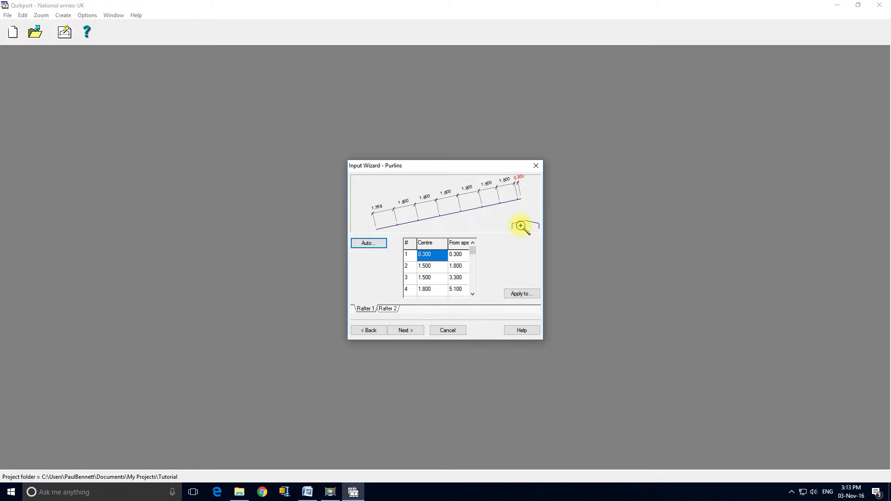
{"action": "left_click", "coordinate": [393, 308]}
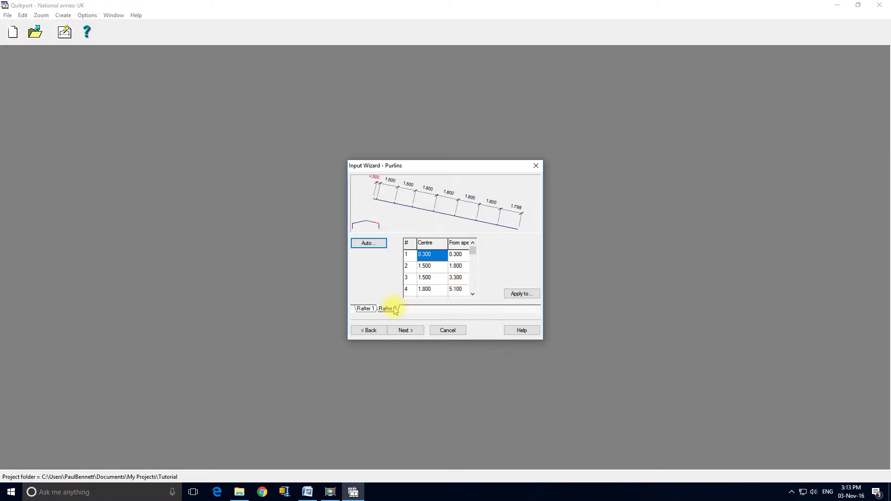
{"action": "left_click", "coordinate": [408, 330]}
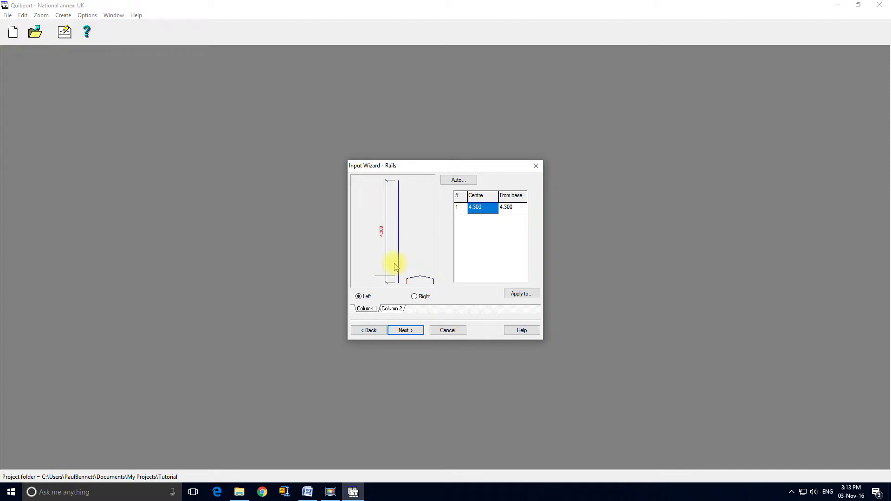
Generate rails on all columns with the first centre at 0.75 m, 2 at 1.5 m and the remainder at 1.5 m
{"action": "left_click", "coordinate": [452, 181]}
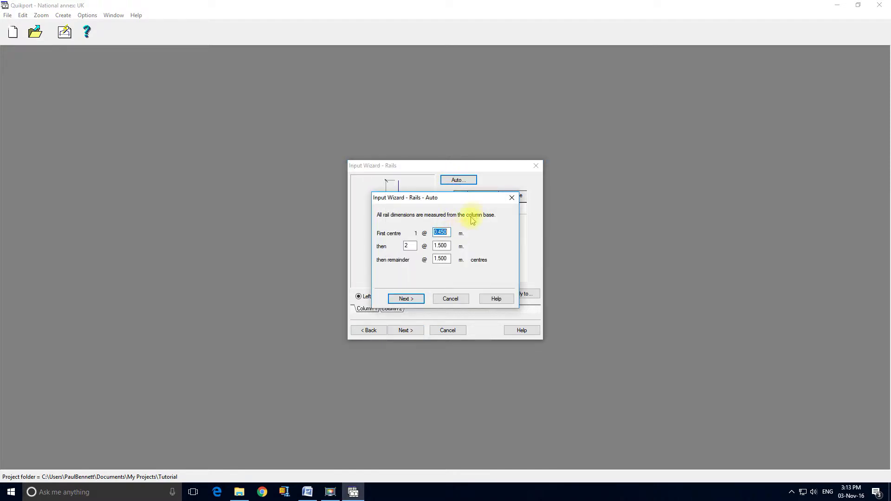
{"action": "left_click", "coordinate": [445, 232]}
{"action": "left_click_drag", "start_coordinate": [442, 232], "coordinate": [438, 232]}
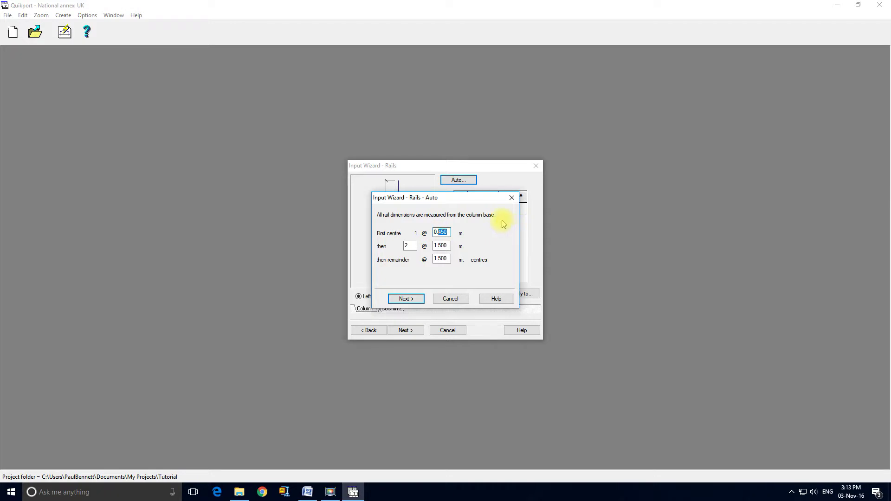
{"action": "type", "text": "7"}
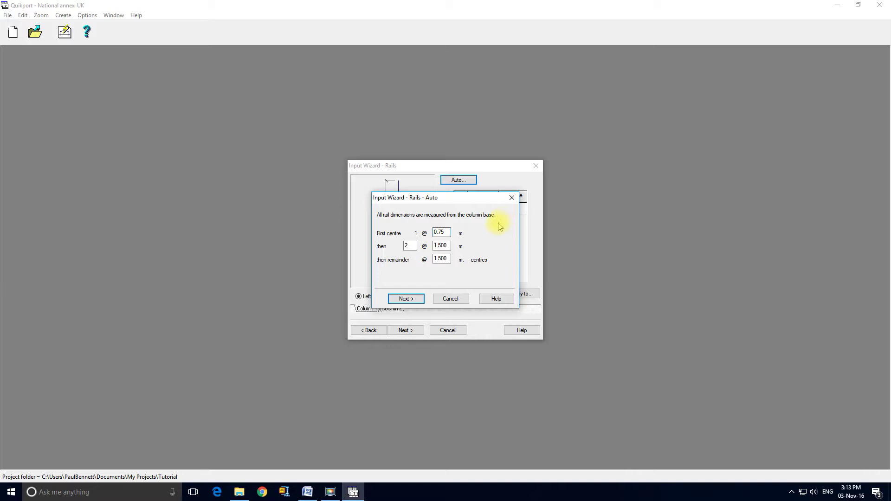
{"action": "left_click", "coordinate": [406, 299]}
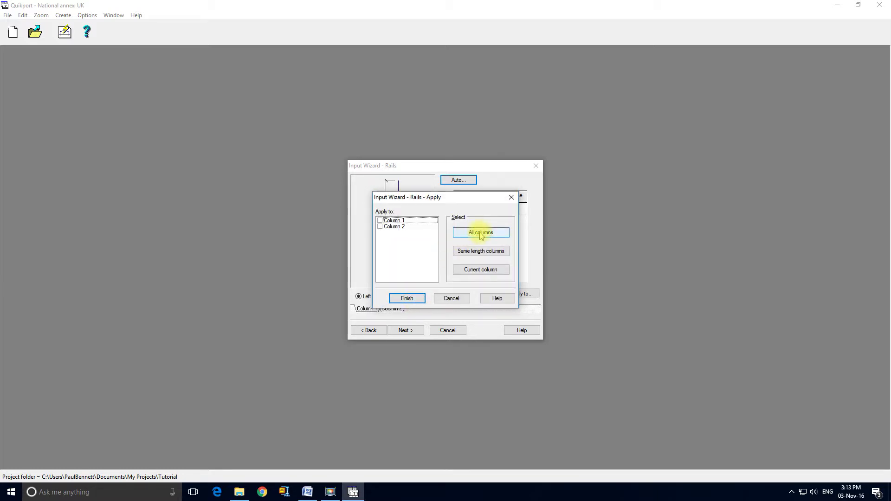
{"action": "left_click", "coordinate": [480, 233]}
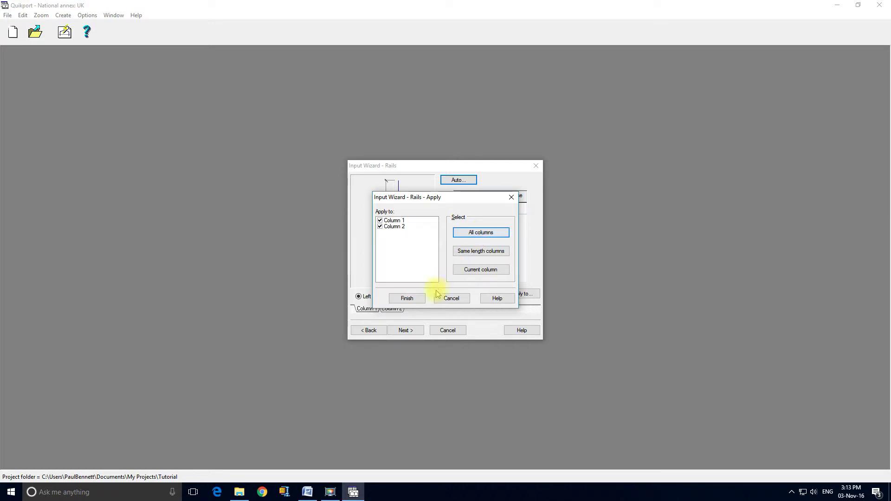
{"action": "left_click", "coordinate": [407, 299]}
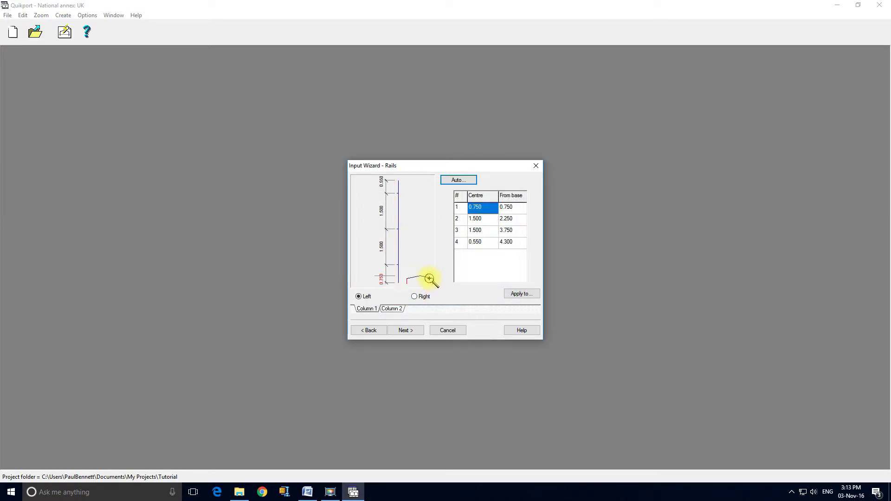
Check the rails of column 2 and proceed to the roof loads with loadings in accordance with EN 1991
{"action": "left_click", "coordinate": [395, 308]}
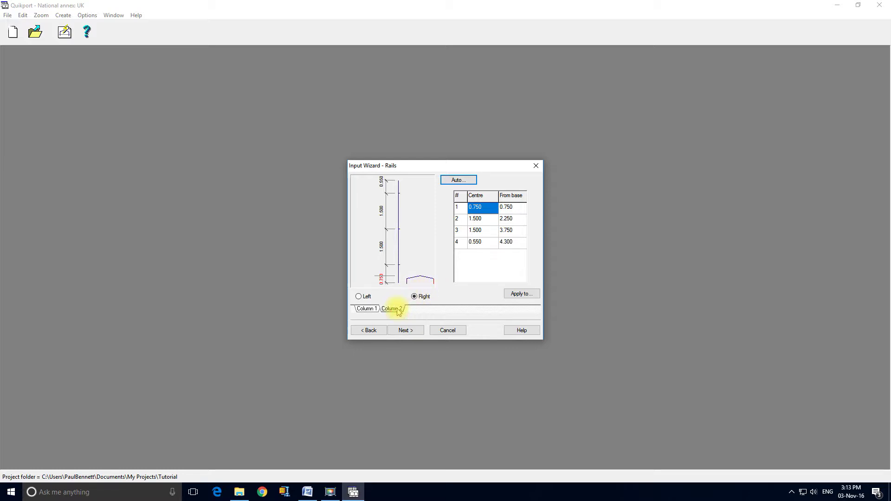
{"action": "left_click", "coordinate": [406, 331]}
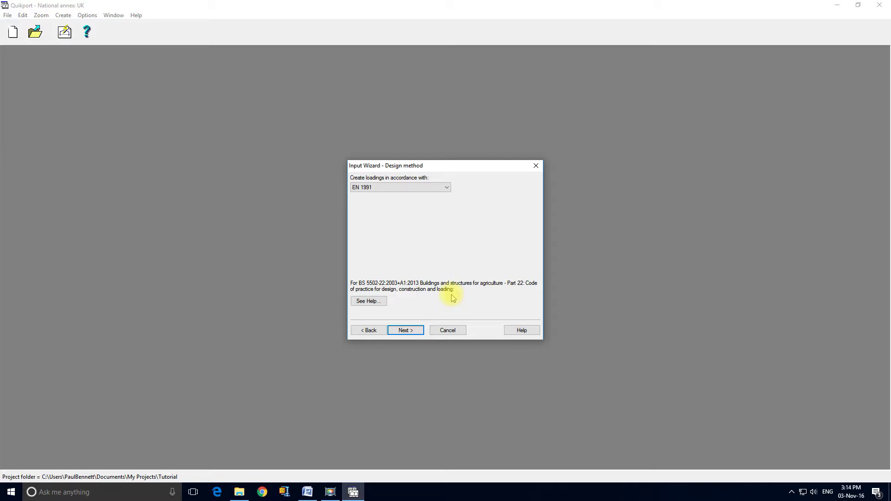
{"action": "left_click", "coordinate": [405, 330]}
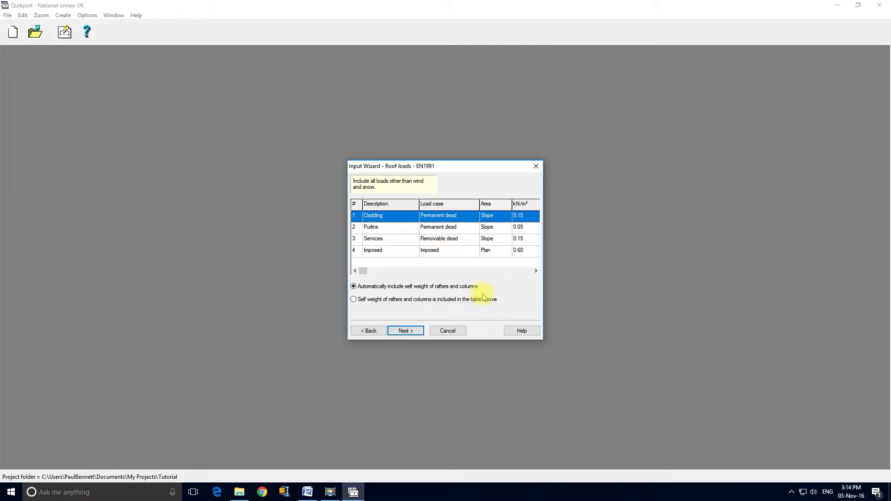
Inspect the Cladding roof load's editable settings without changing them, and proceed to the snow loads with self weight included automatically
{"action": "right_click", "coordinate": [440, 218]}
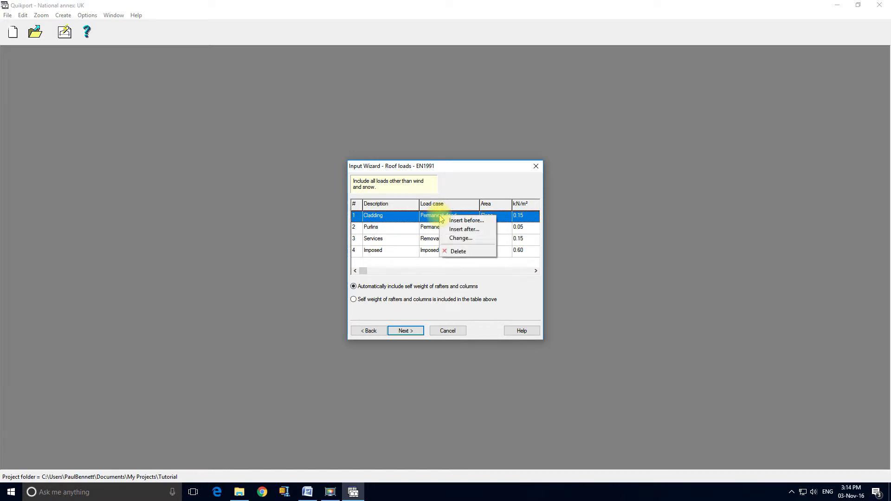
{"action": "left_click", "coordinate": [478, 240]}
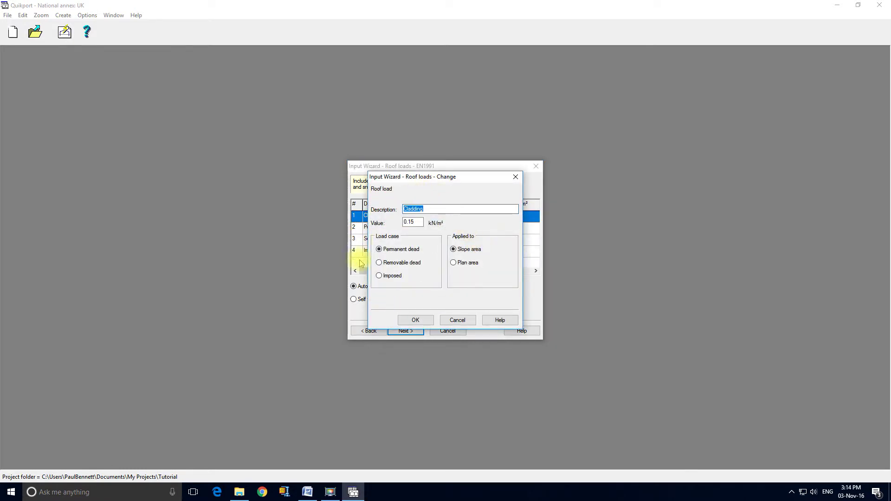
{"action": "left_click", "coordinate": [466, 322]}
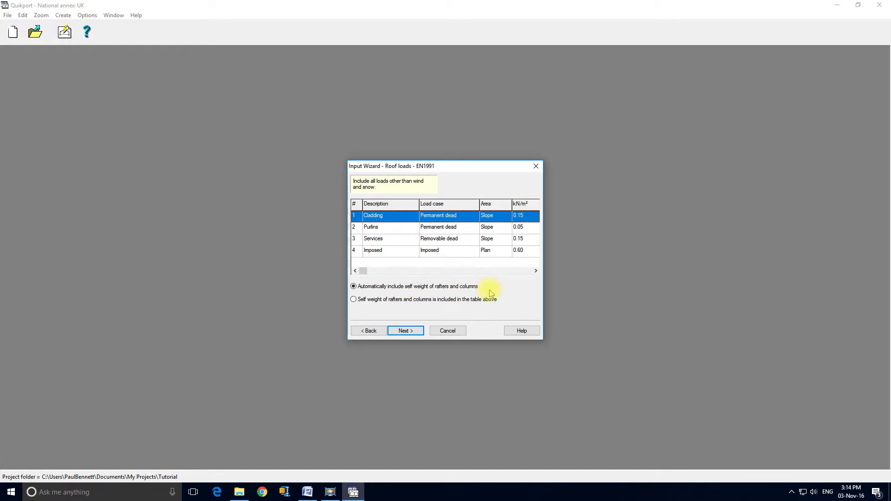
{"action": "left_click", "coordinate": [412, 330]}
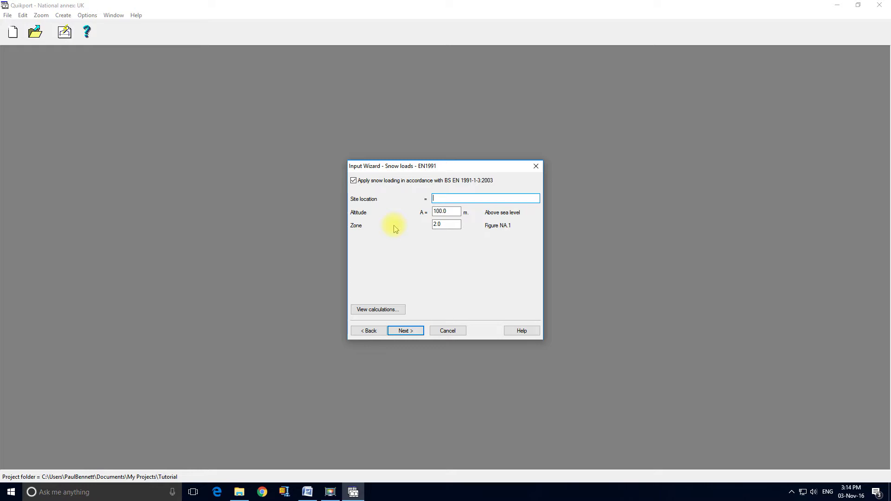
Set the snow load site location to Poole, Dorset and its altitude to 20 m, keeping zone 2.0
{"action": "type", "text": "Poole, Dorset"}
{"action": "left_click", "coordinate": [450, 213]}
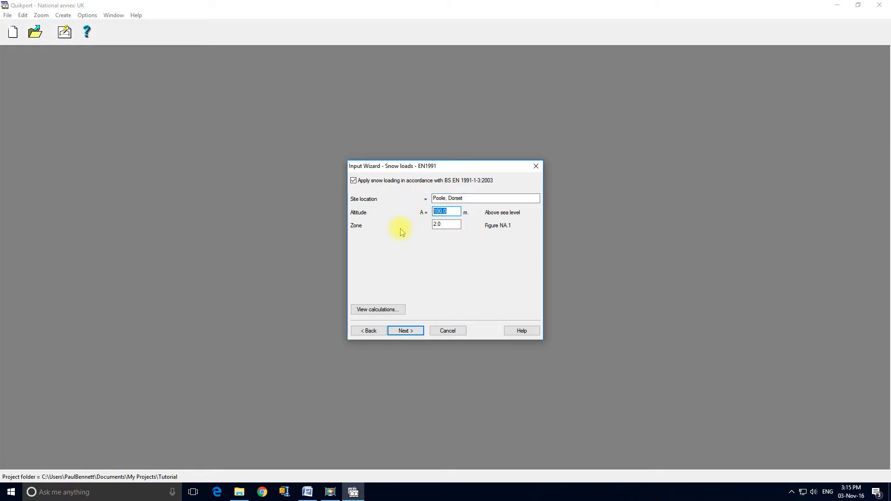
{"action": "type", "text": "20"}
{"action": "left_click", "coordinate": [455, 224]}
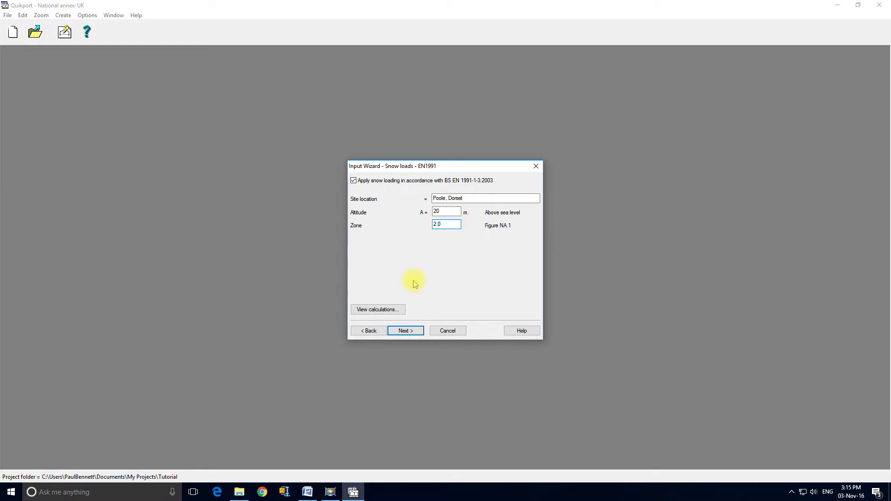
Review the snow load calculations and proceed to the wind speed settings
{"action": "left_click", "coordinate": [385, 311]}
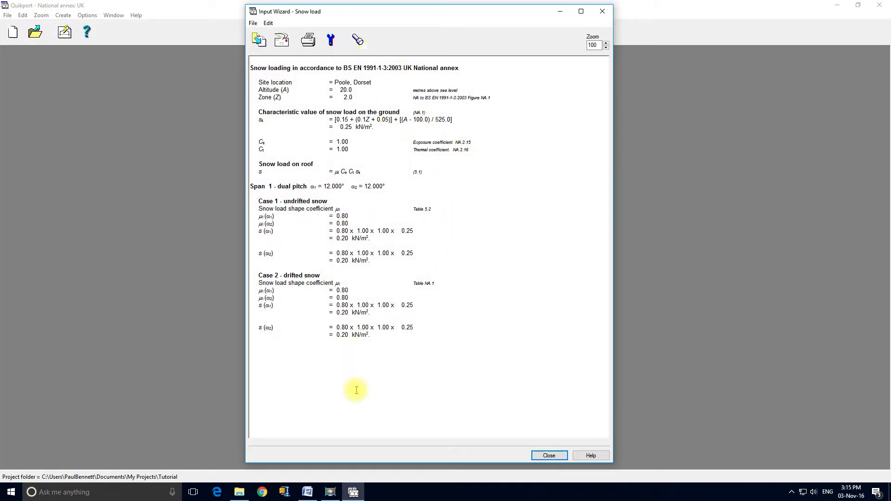
{"action": "left_click", "coordinate": [543, 456]}
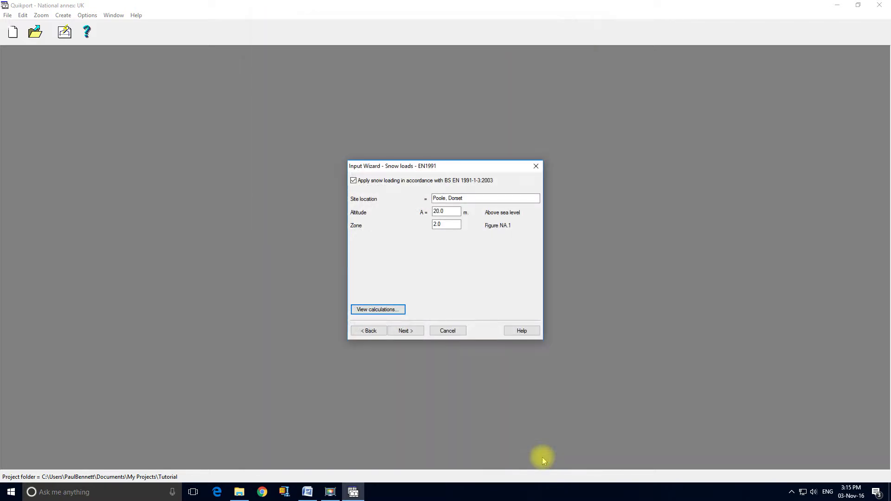
{"action": "left_click", "coordinate": [419, 330]}
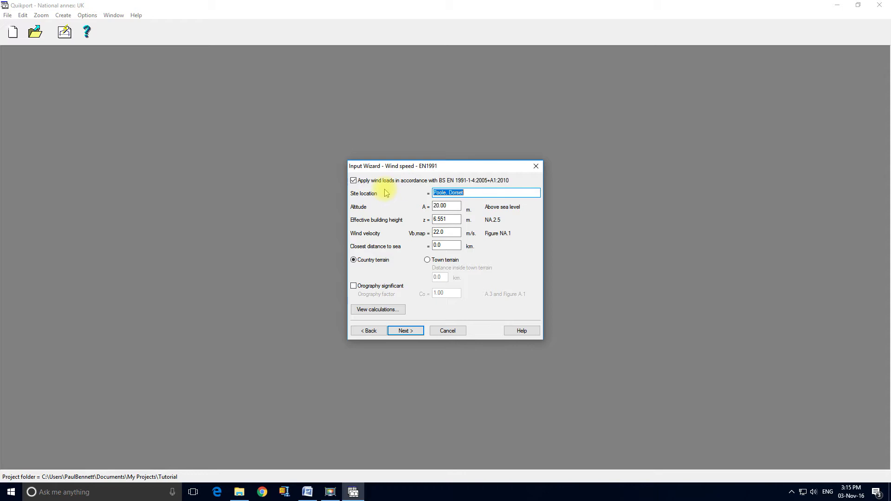
Set the wind velocity to 21.7 m/s for country terrain and review the wind speed calculations
{"action": "double_click", "coordinate": [452, 232]}
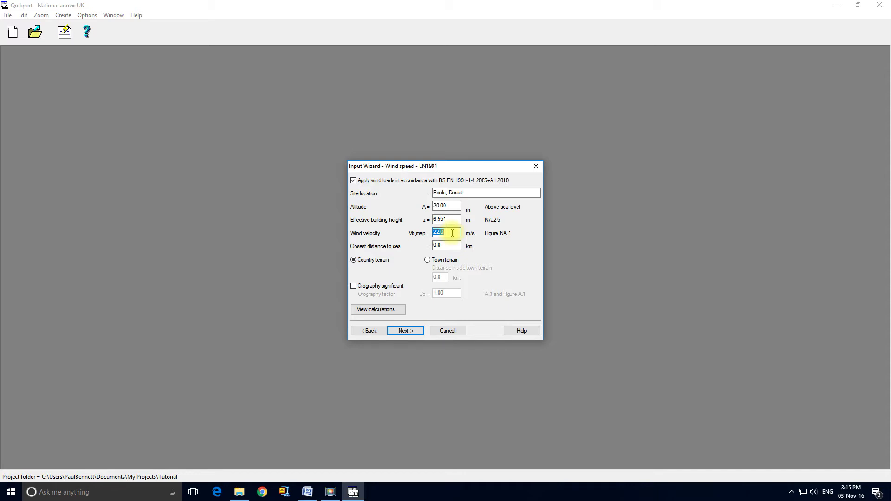
{"action": "type", "text": "21.7"}
{"action": "left_click", "coordinate": [451, 245]}
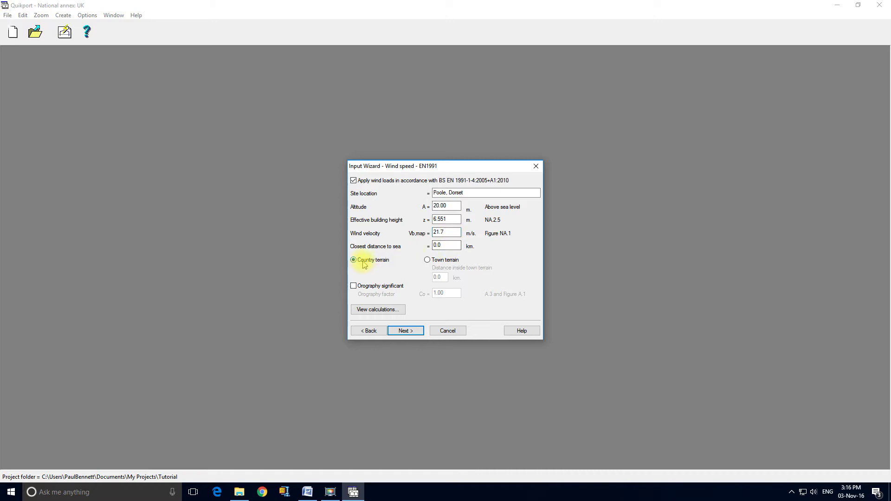
{"action": "left_click", "coordinate": [387, 313]}
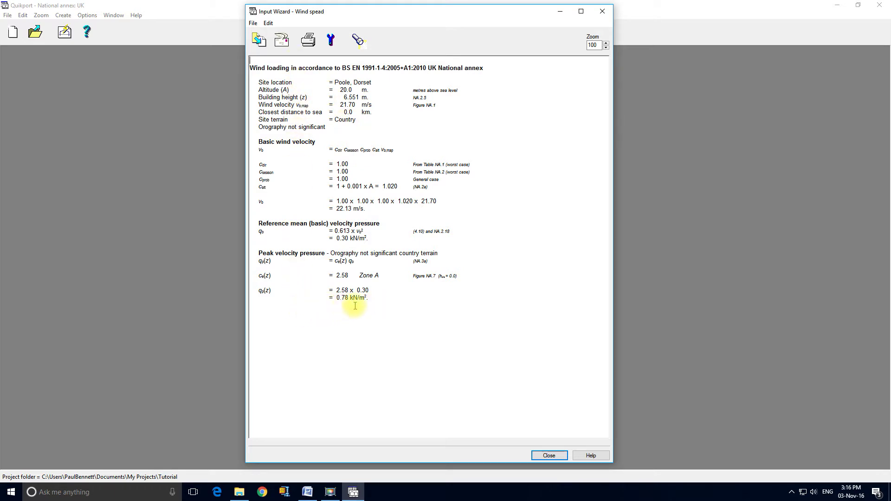
{"action": "left_click", "coordinate": [549, 456]}
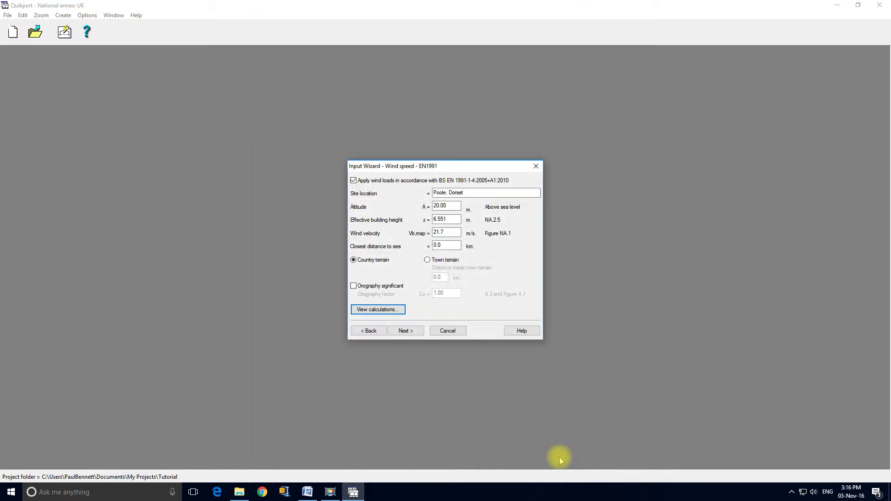
Proceed to the wind options and accept the structural factor with cs and cd from Table NA.3/Figure NA.9
{"action": "left_click", "coordinate": [410, 335]}
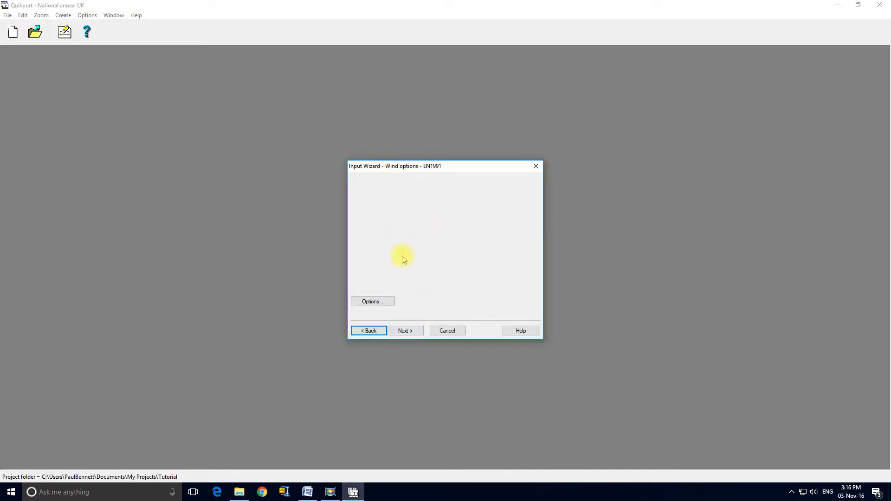
{"action": "left_click", "coordinate": [387, 302]}
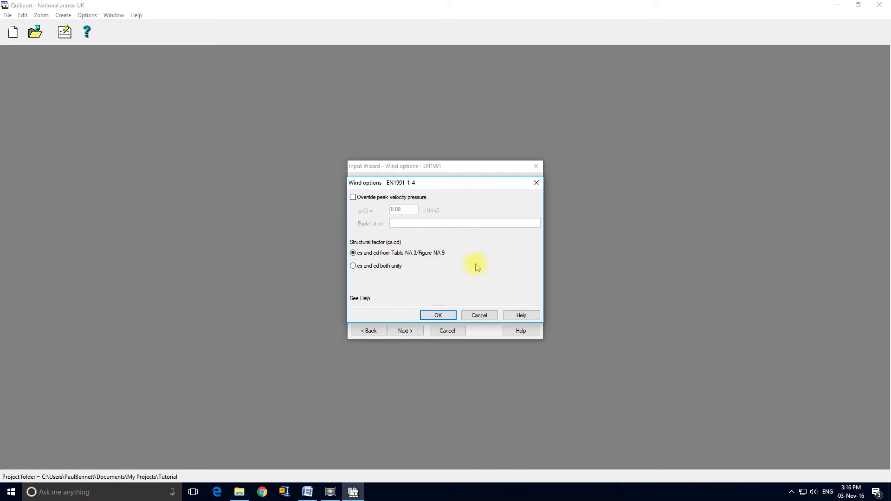
{"action": "left_click", "coordinate": [445, 315]}
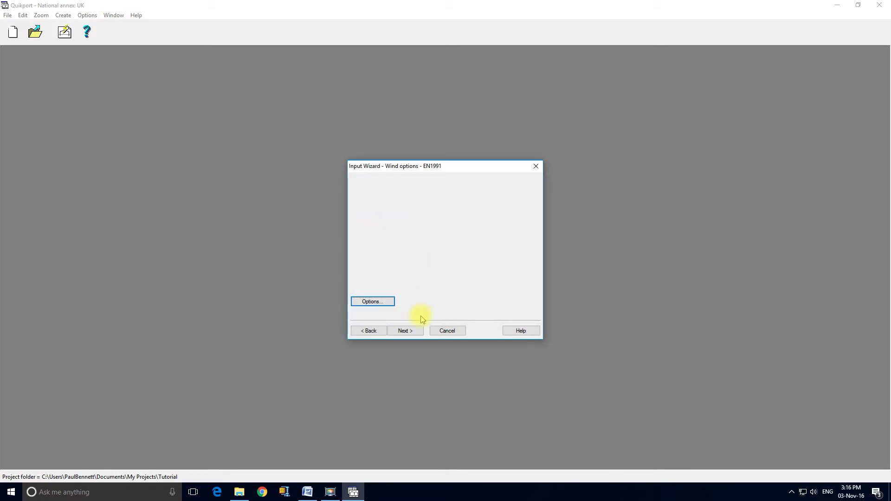
Proceed to the wind coefficients and enlarge the window so all table columns through wnet are visible
{"action": "left_click", "coordinate": [417, 330]}
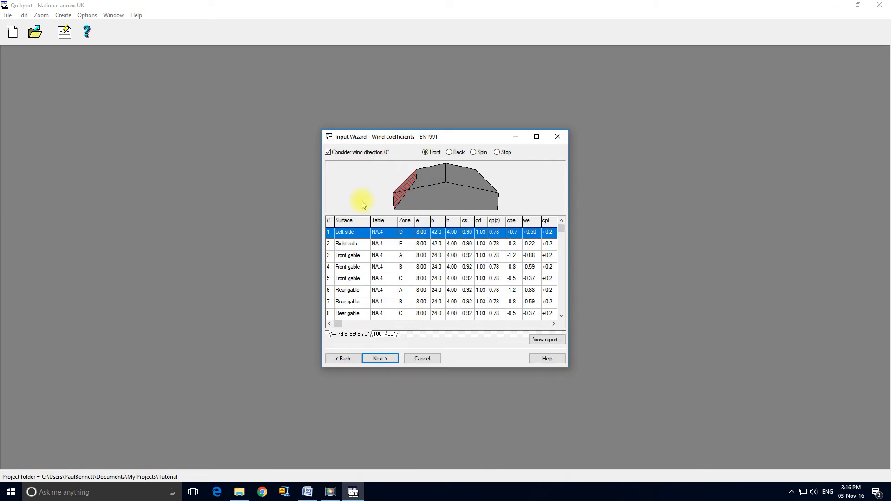
{"action": "left_click", "coordinate": [392, 244]}
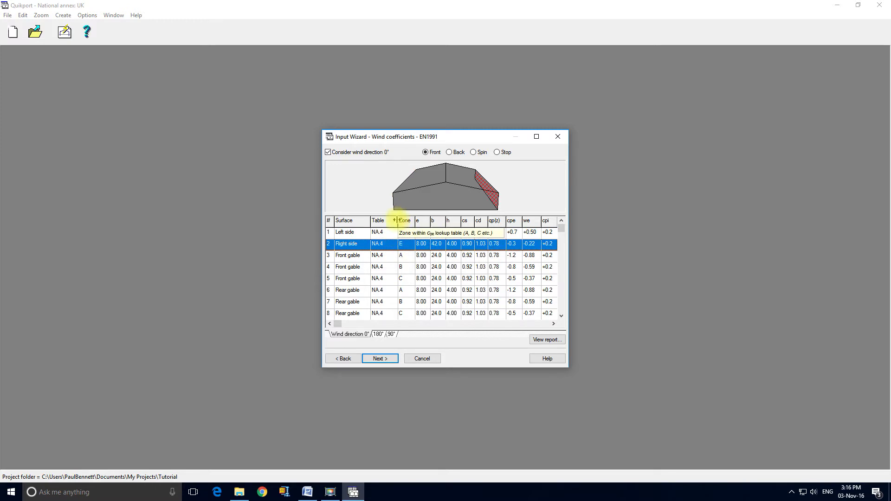
{"action": "left_click_drag", "start_coordinate": [397, 221], "coordinate": [394, 221]}
{"action": "left_click_drag", "start_coordinate": [568, 201], "coordinate": [621, 206]}
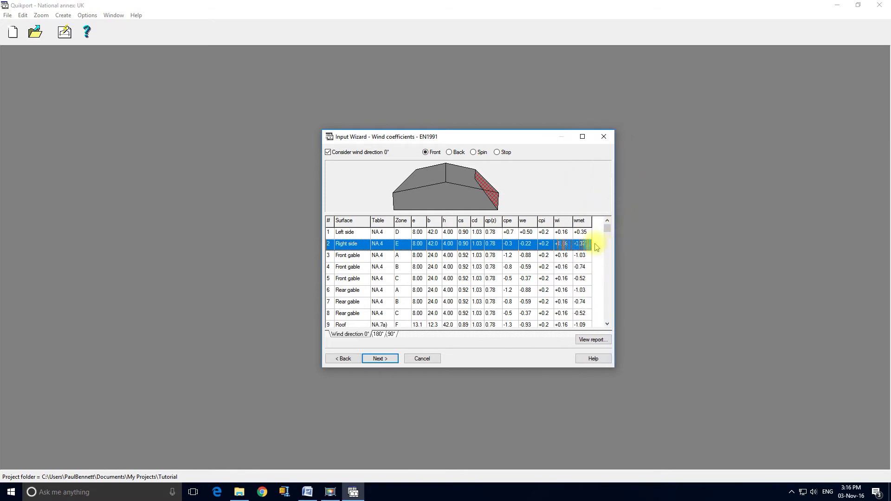
Examine the side and gable wind zones for wind direction 0° by highlighting different surfaces on the building model
{"action": "left_click", "coordinate": [561, 269]}
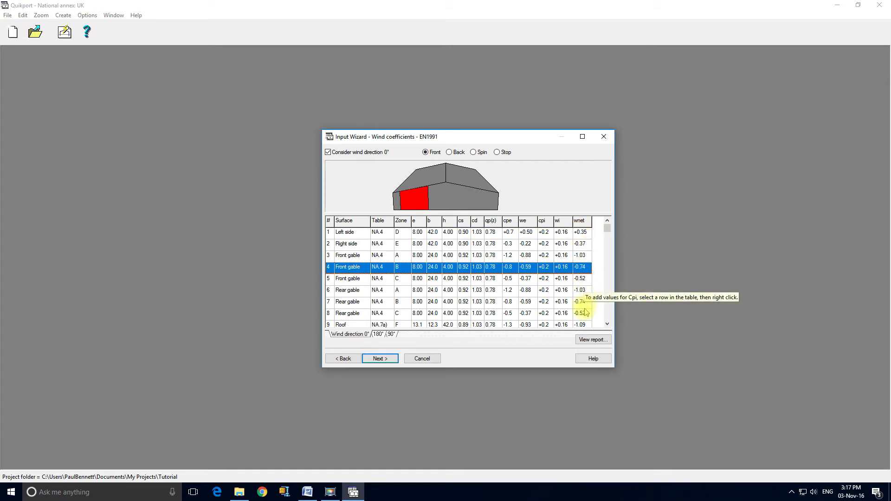
{"action": "left_click", "coordinate": [447, 278]}
{"action": "left_click", "coordinate": [448, 290]}
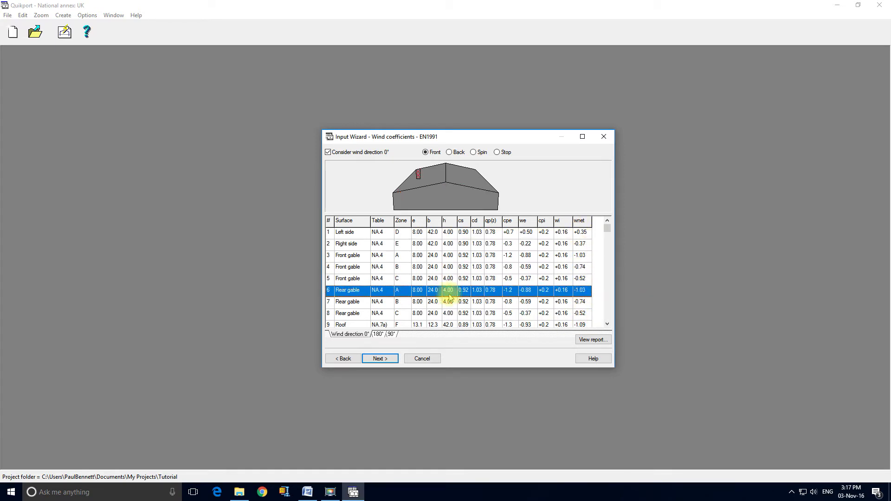
{"action": "left_click", "coordinate": [449, 301]}
{"action": "left_click", "coordinate": [452, 267]}
{"action": "left_click", "coordinate": [455, 244]}
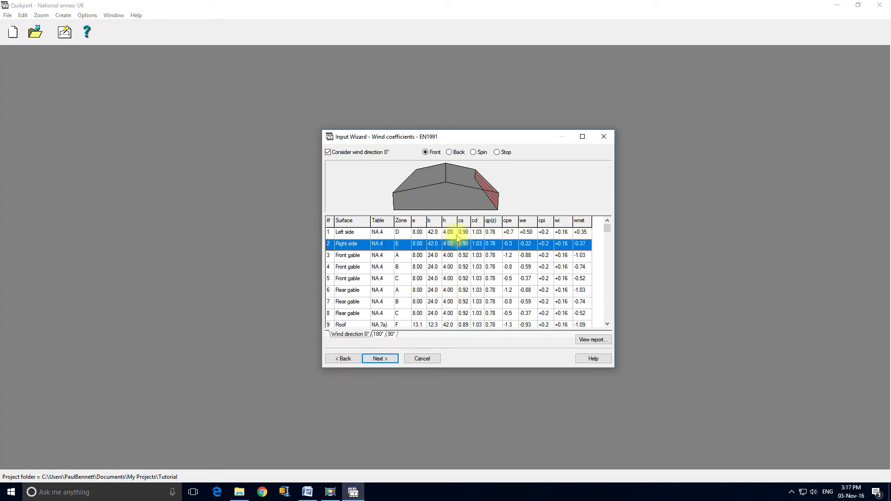
{"action": "left_click", "coordinate": [458, 271]}
{"action": "left_click", "coordinate": [460, 302]}
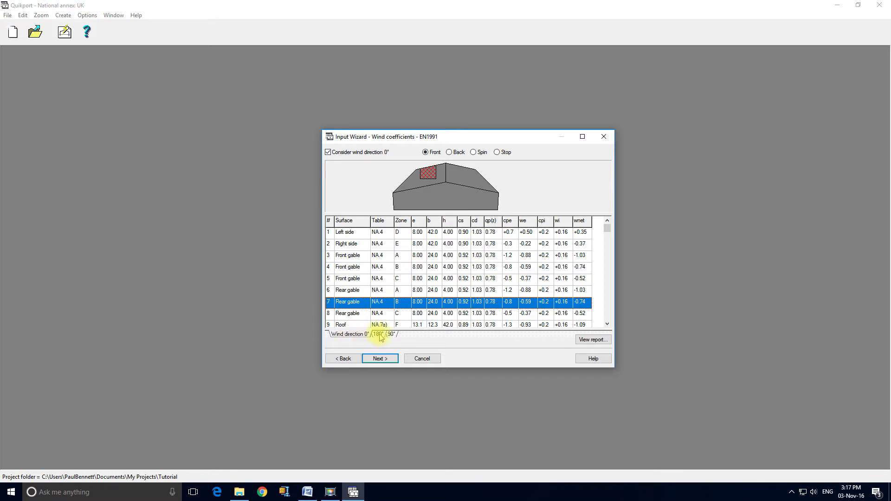
View the coefficients for wind directions 180° and 90°, and spin the building model to an angled view before stopping it
{"action": "left_click", "coordinate": [378, 334]}
{"action": "left_click", "coordinate": [391, 334]}
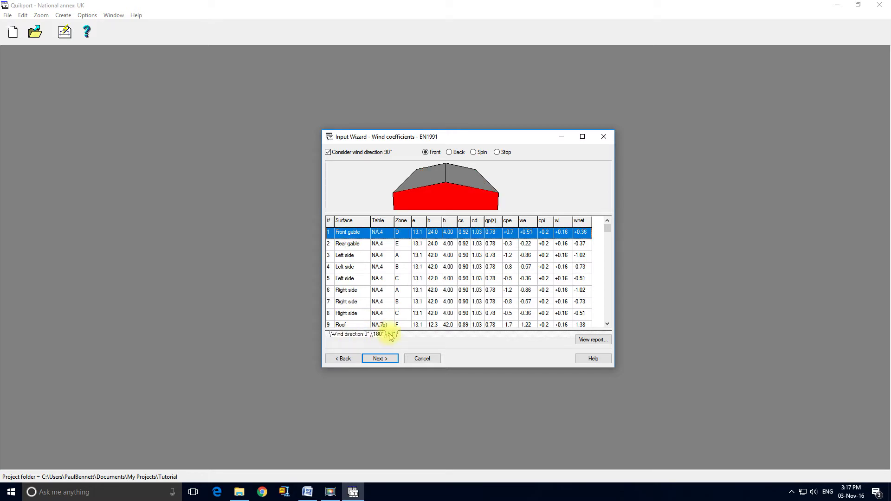
{"action": "left_click", "coordinate": [473, 152]}
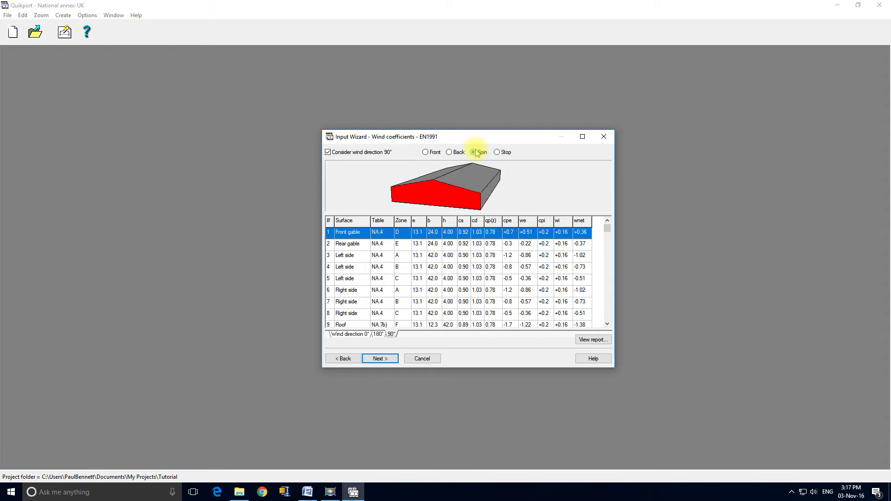
{"action": "left_click", "coordinate": [504, 153]}
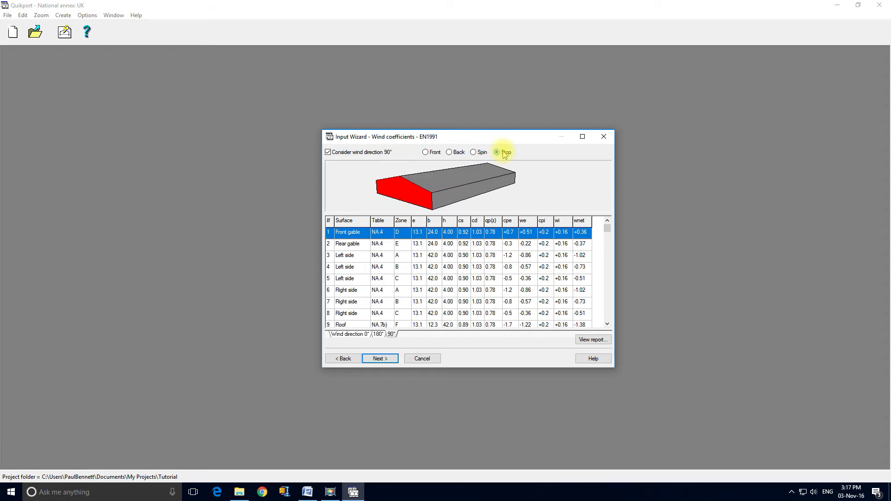
Open the external coefficients of the rear gable for wind direction 90° and accept Cpe -0.30, cs 0.92 and cd 1.03
{"action": "left_click", "coordinate": [431, 244]}
{"action": "right_click", "coordinate": [431, 247]}
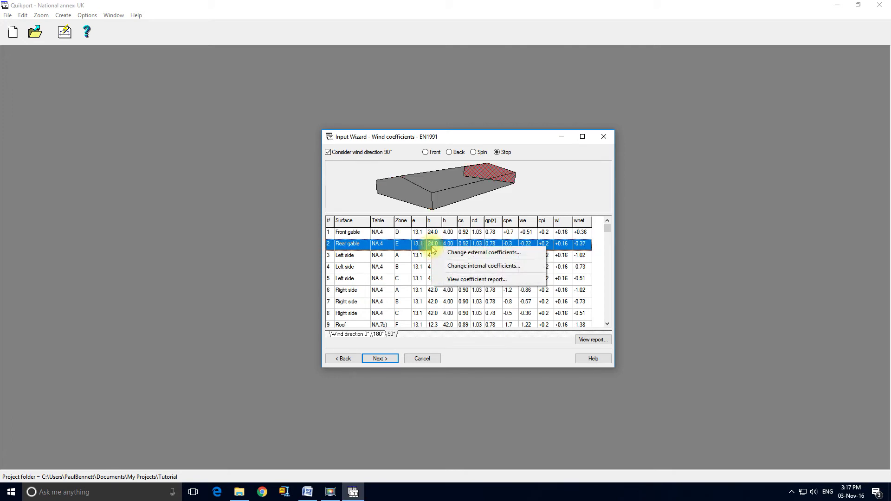
{"action": "left_click", "coordinate": [457, 253]}
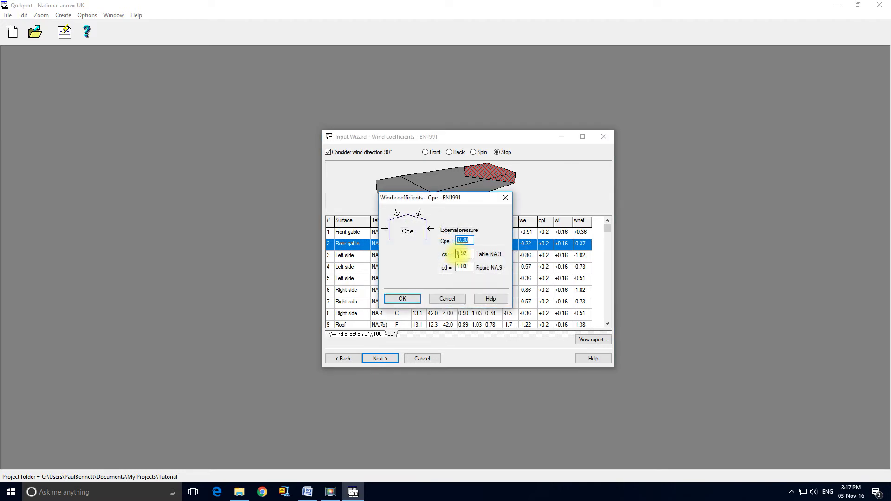
{"action": "left_click", "coordinate": [417, 300]}
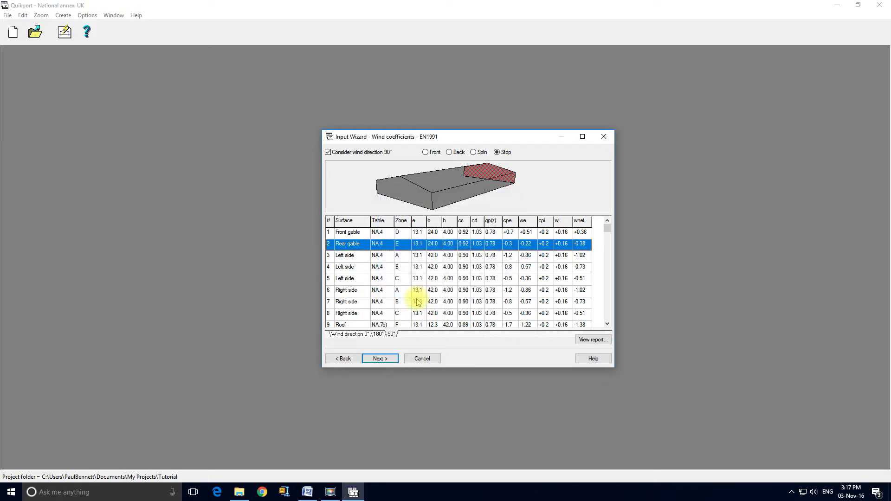
Keep the internal pressure coefficient Cpi at 0.20 and apply it to Span 1 for wind direction 90°
{"action": "right_click", "coordinate": [498, 246]}
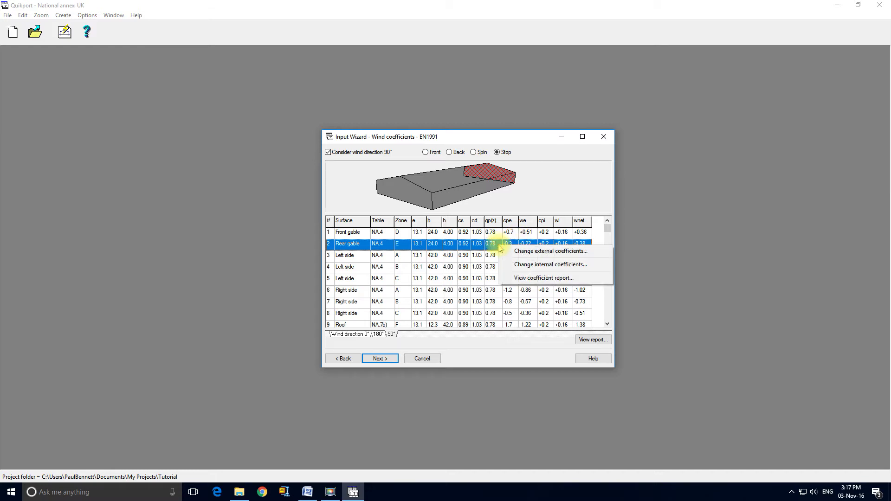
{"action": "left_click", "coordinate": [539, 268]}
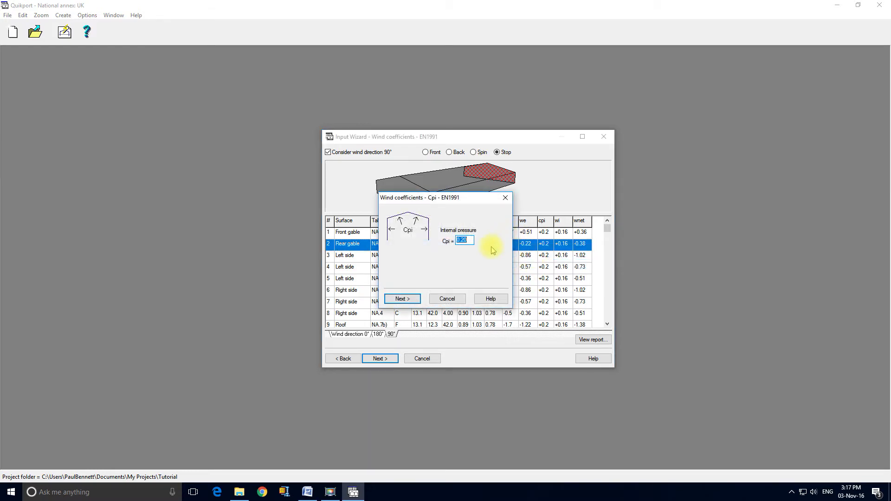
{"action": "left_click", "coordinate": [402, 298]}
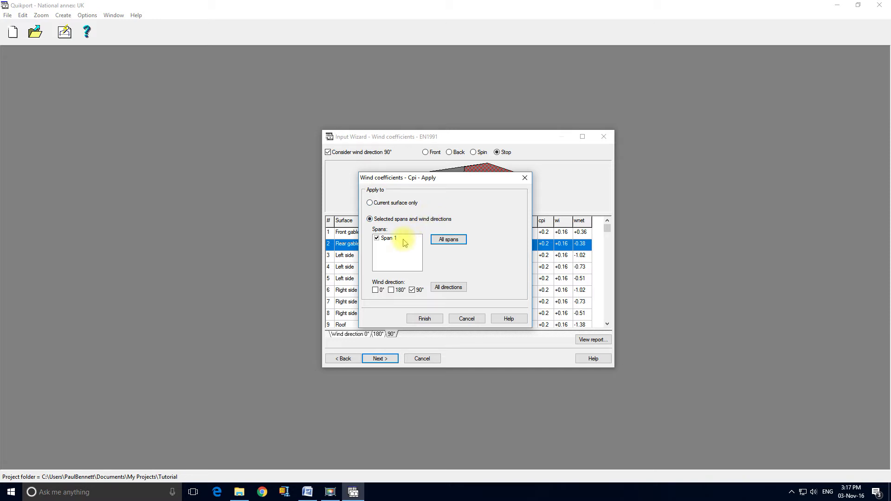
{"action": "left_click", "coordinate": [434, 320]}
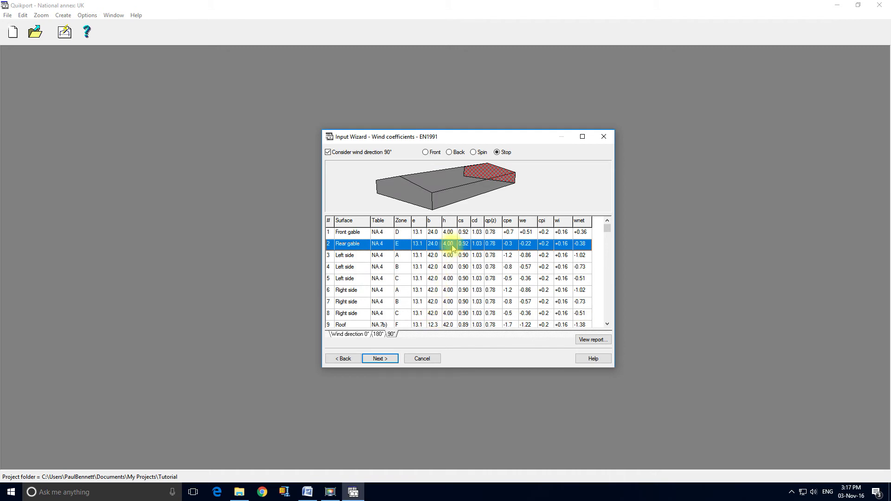
Review the wind coefficient report and close it
{"action": "left_click", "coordinate": [593, 340]}
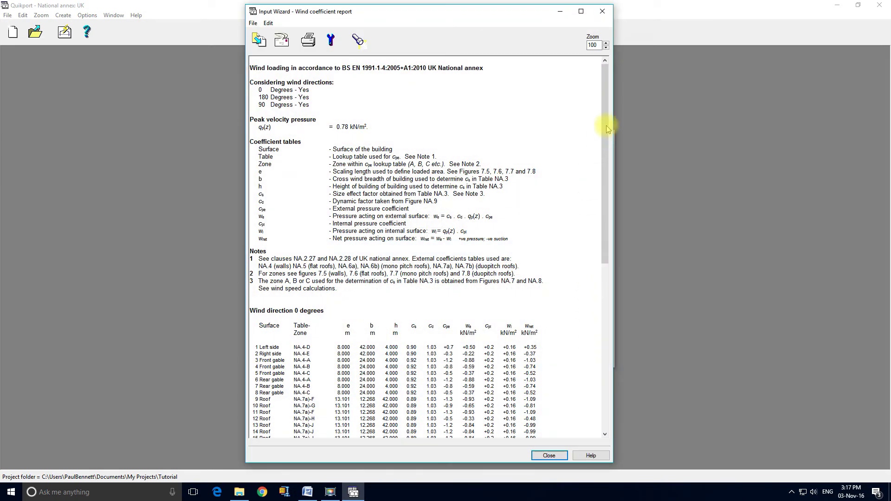
{"action": "left_click_drag", "start_coordinate": [605, 92], "coordinate": [616, 75]}
{"action": "left_click", "coordinate": [602, 12]}
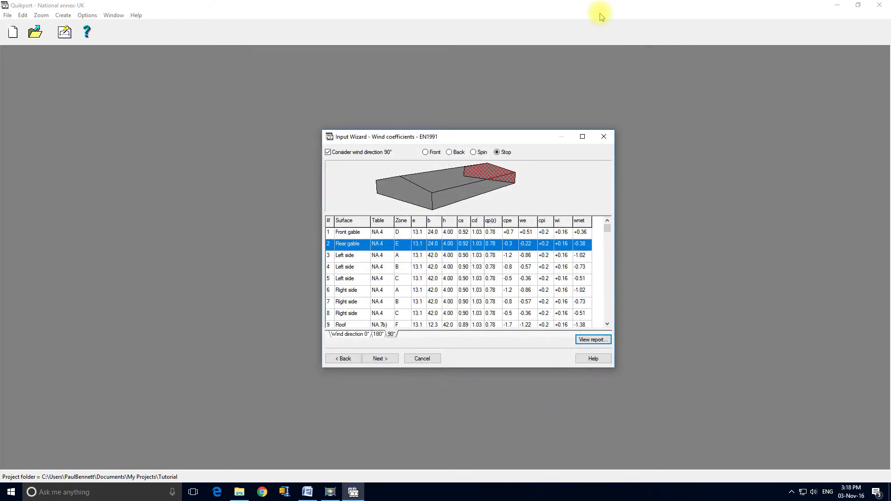
Accept the default Cpi values and the deflection limits of 16 mm at both eaves and 120 mm at the apex
{"action": "left_click", "coordinate": [384, 362]}
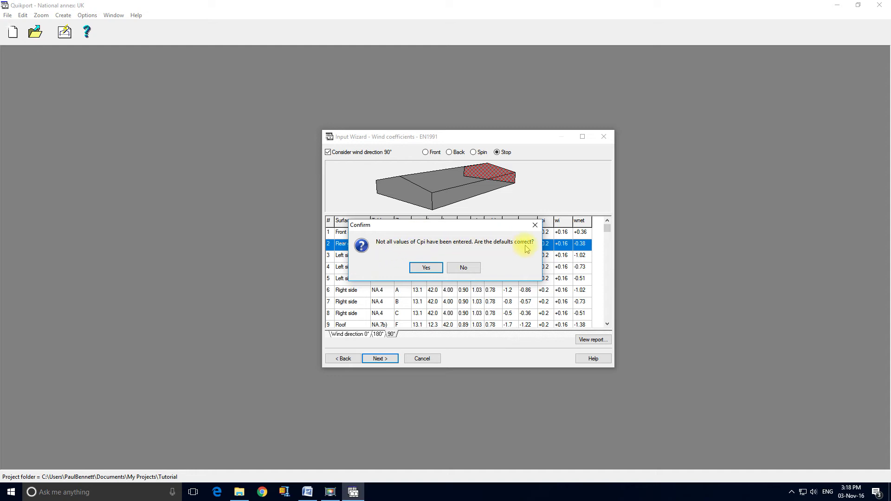
{"action": "left_click", "coordinate": [424, 267]}
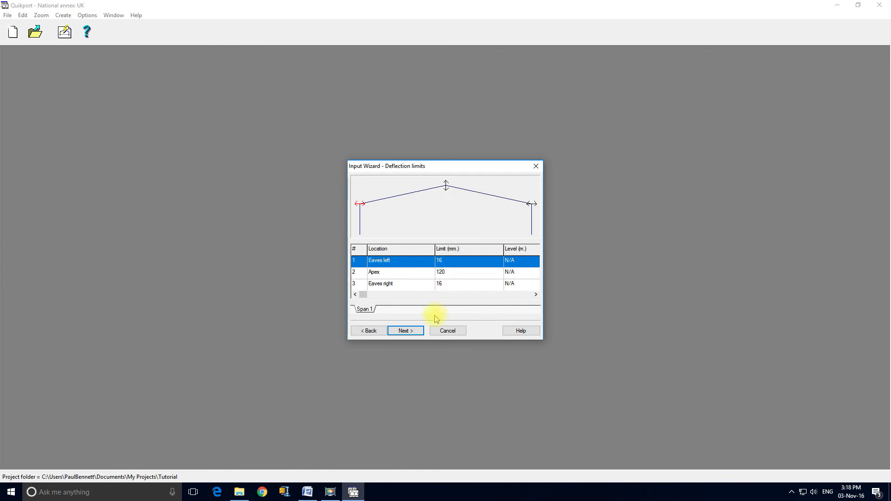
{"action": "left_click", "coordinate": [417, 330]}
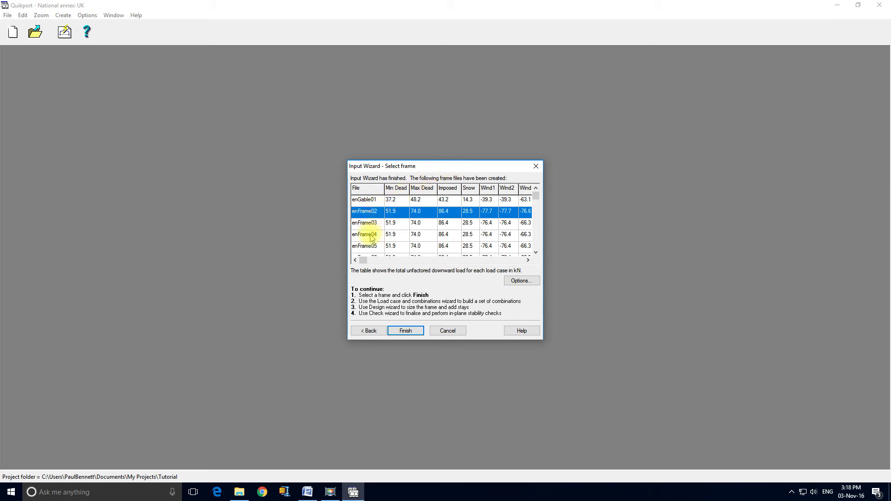
Look through the created frame files, select enFrame02 and finish the Input Wizard
{"action": "left_click", "coordinate": [367, 200]}
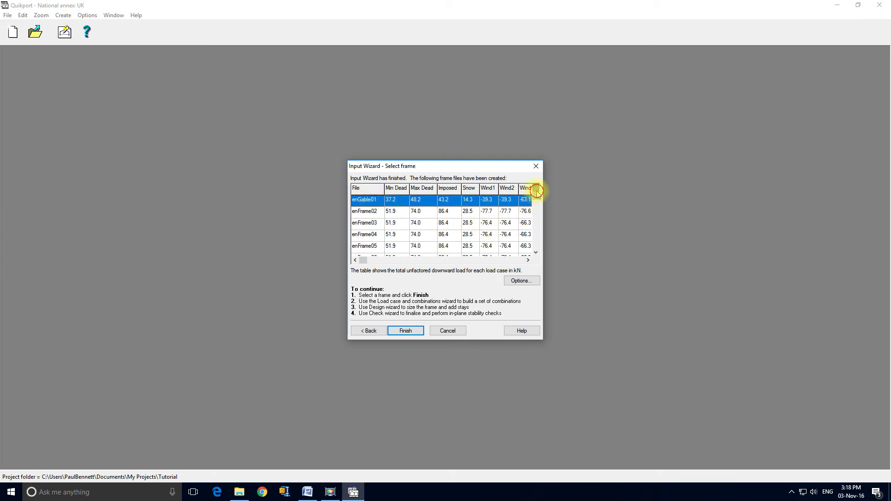
{"action": "left_click", "coordinate": [535, 246]}
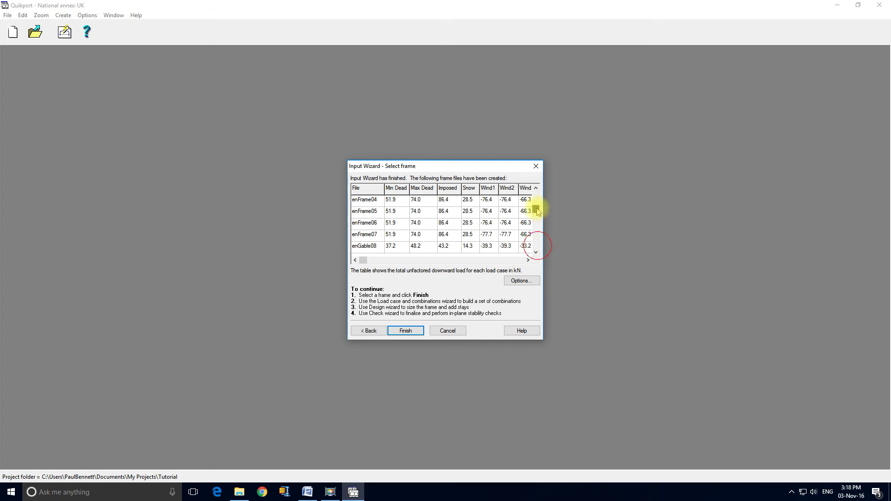
{"action": "left_click", "coordinate": [537, 191]}
{"action": "left_click", "coordinate": [366, 214]}
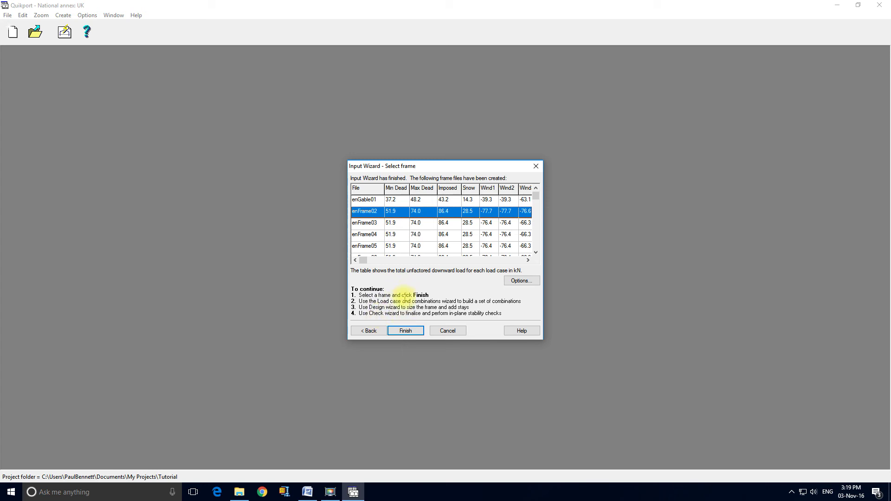
{"action": "left_click", "coordinate": [405, 331]}
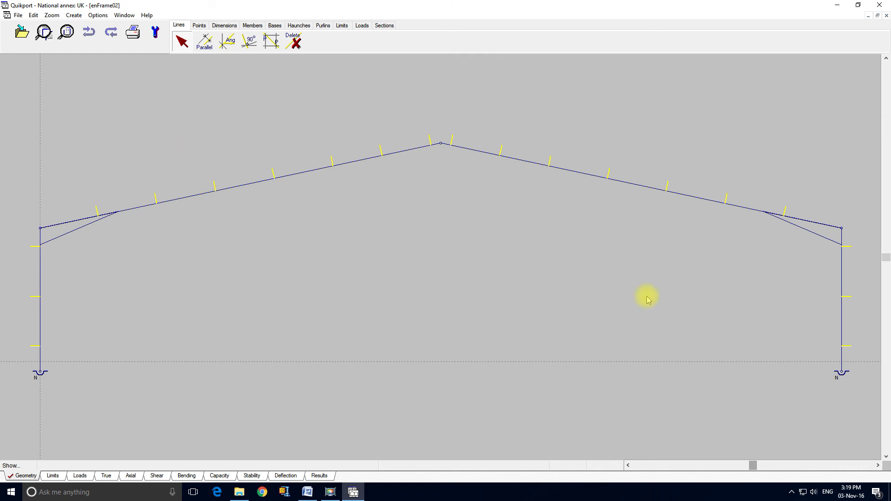
Fit the whole frame centrally in view and display its deflection limits
{"action": "scroll", "coordinate": [646, 296], "scroll_direction": "down", "scroll_amount": 1}
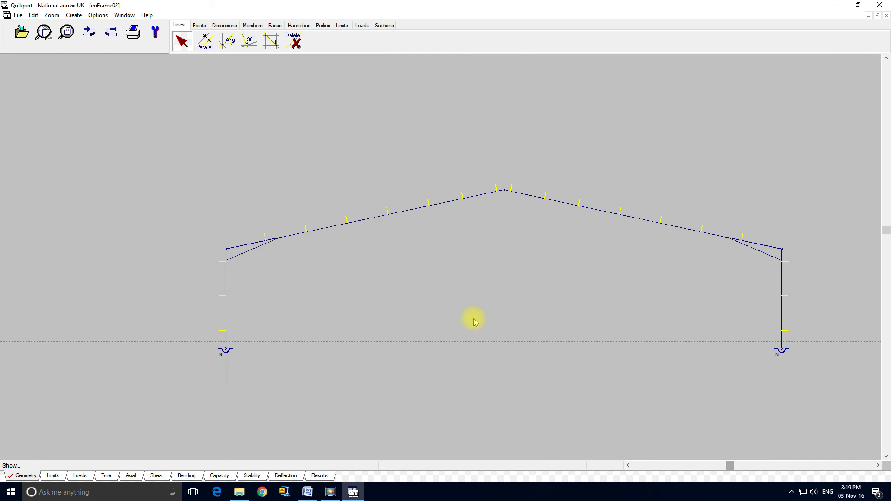
{"action": "left_click_drag", "start_coordinate": [728, 464], "coordinate": [753, 466]}
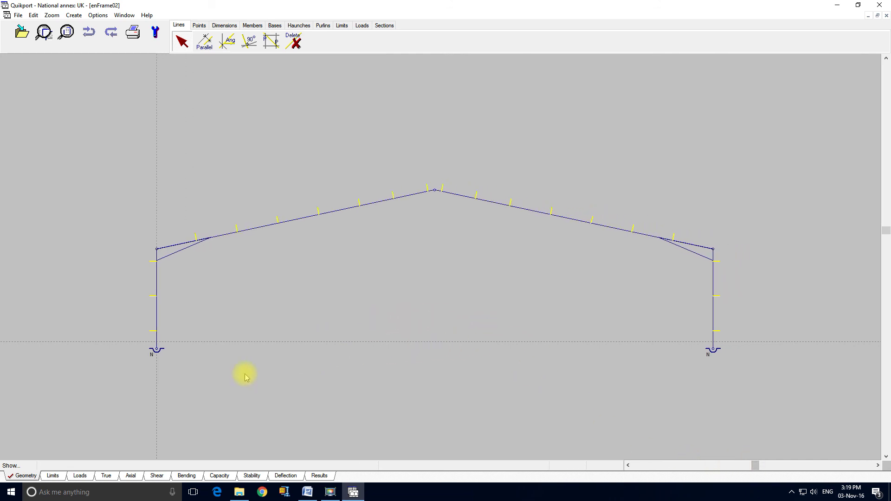
{"action": "left_click", "coordinate": [54, 478]}
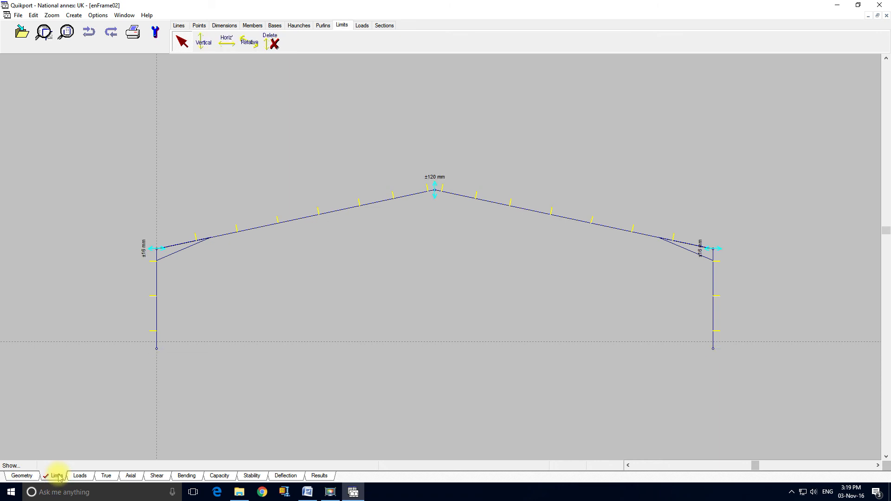
Review the frame's loads for the Permanent dead, Removable dead, Snow1 and Notional load cases
{"action": "left_click", "coordinate": [81, 476]}
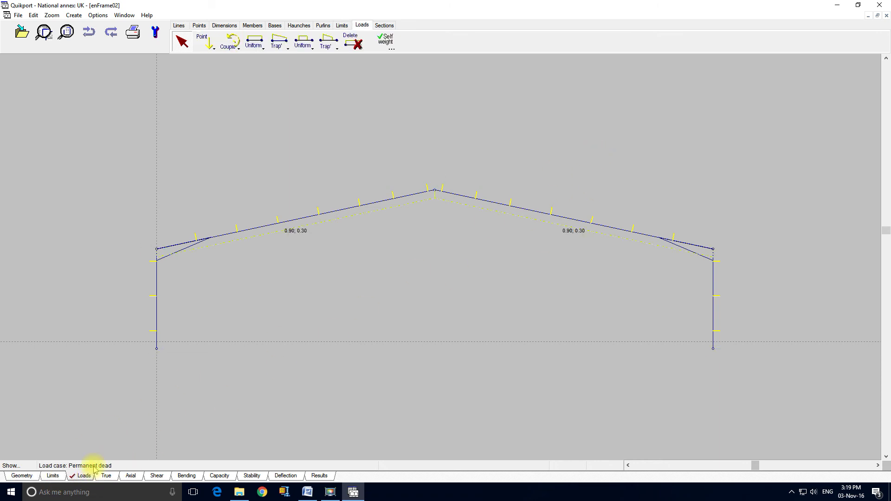
{"action": "left_click", "coordinate": [93, 466]}
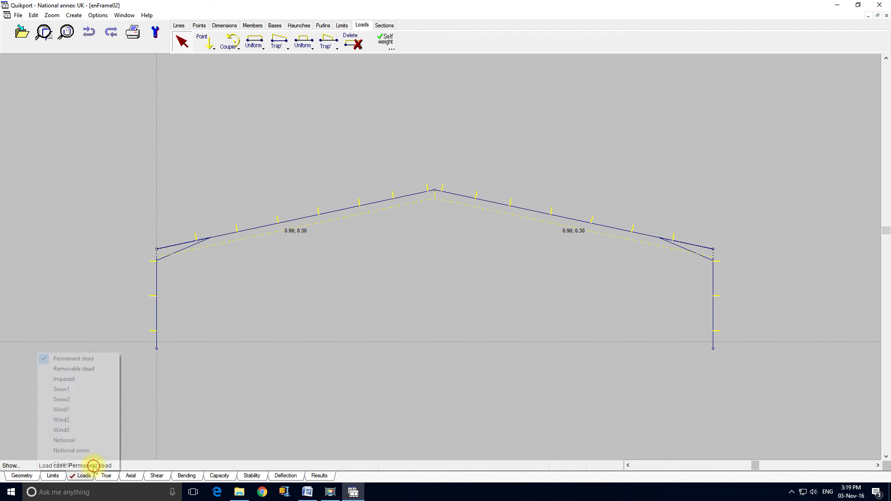
{"action": "left_click", "coordinate": [102, 371]}
{"action": "left_click", "coordinate": [95, 464]}
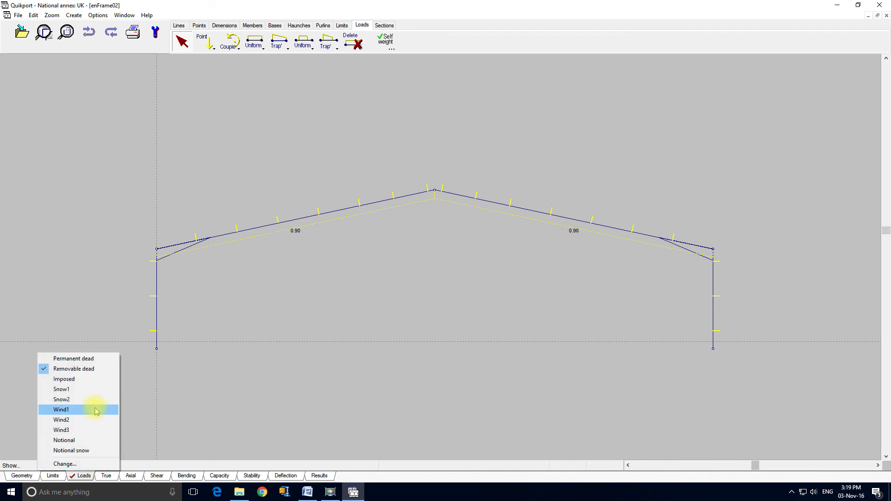
{"action": "left_click", "coordinate": [93, 389]}
{"action": "left_click", "coordinate": [92, 465]}
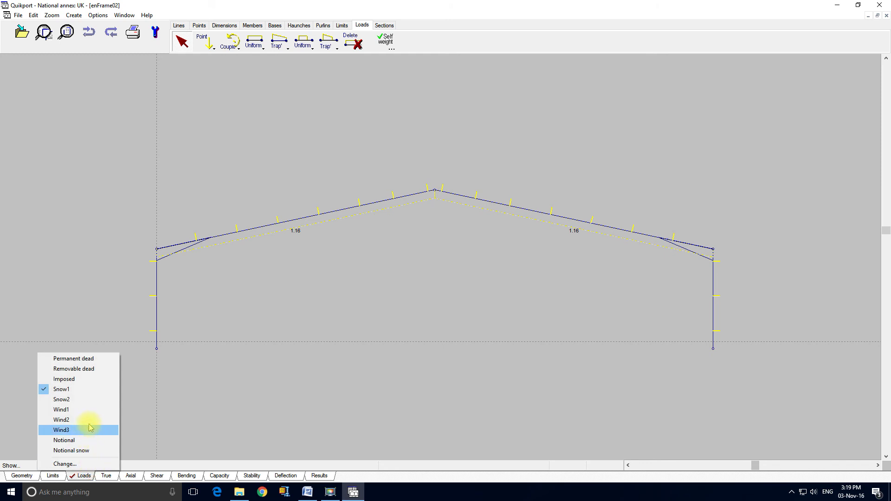
{"action": "left_click", "coordinate": [91, 443]}
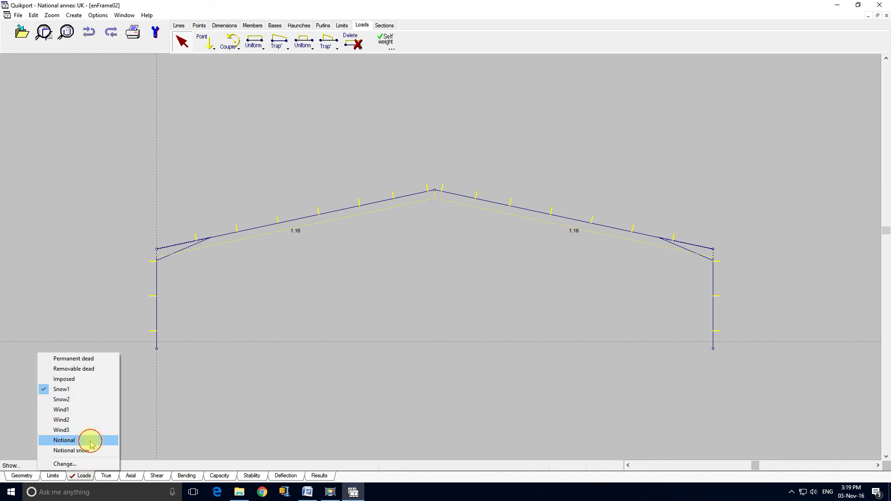